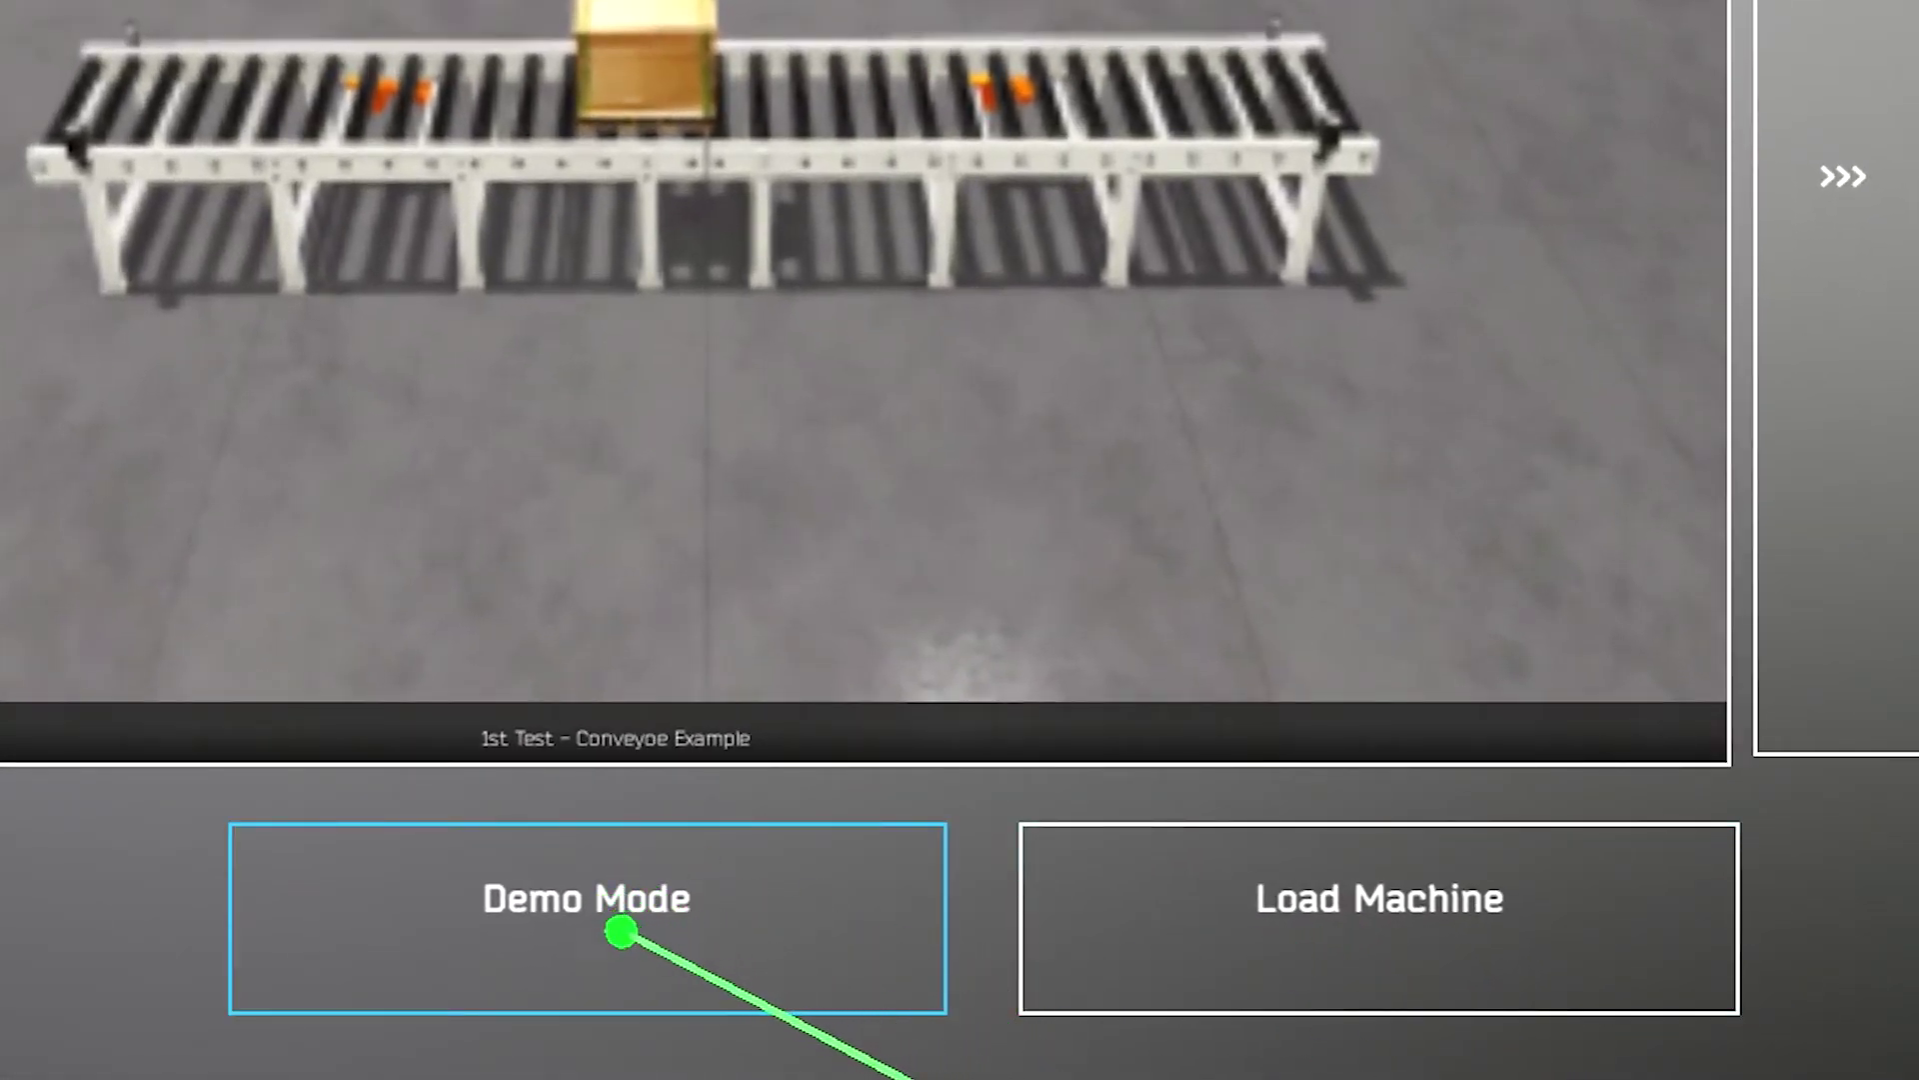
# Start the 1st Test roller conveyor example in demo mode with its crate
pyautogui.click(617, 929)
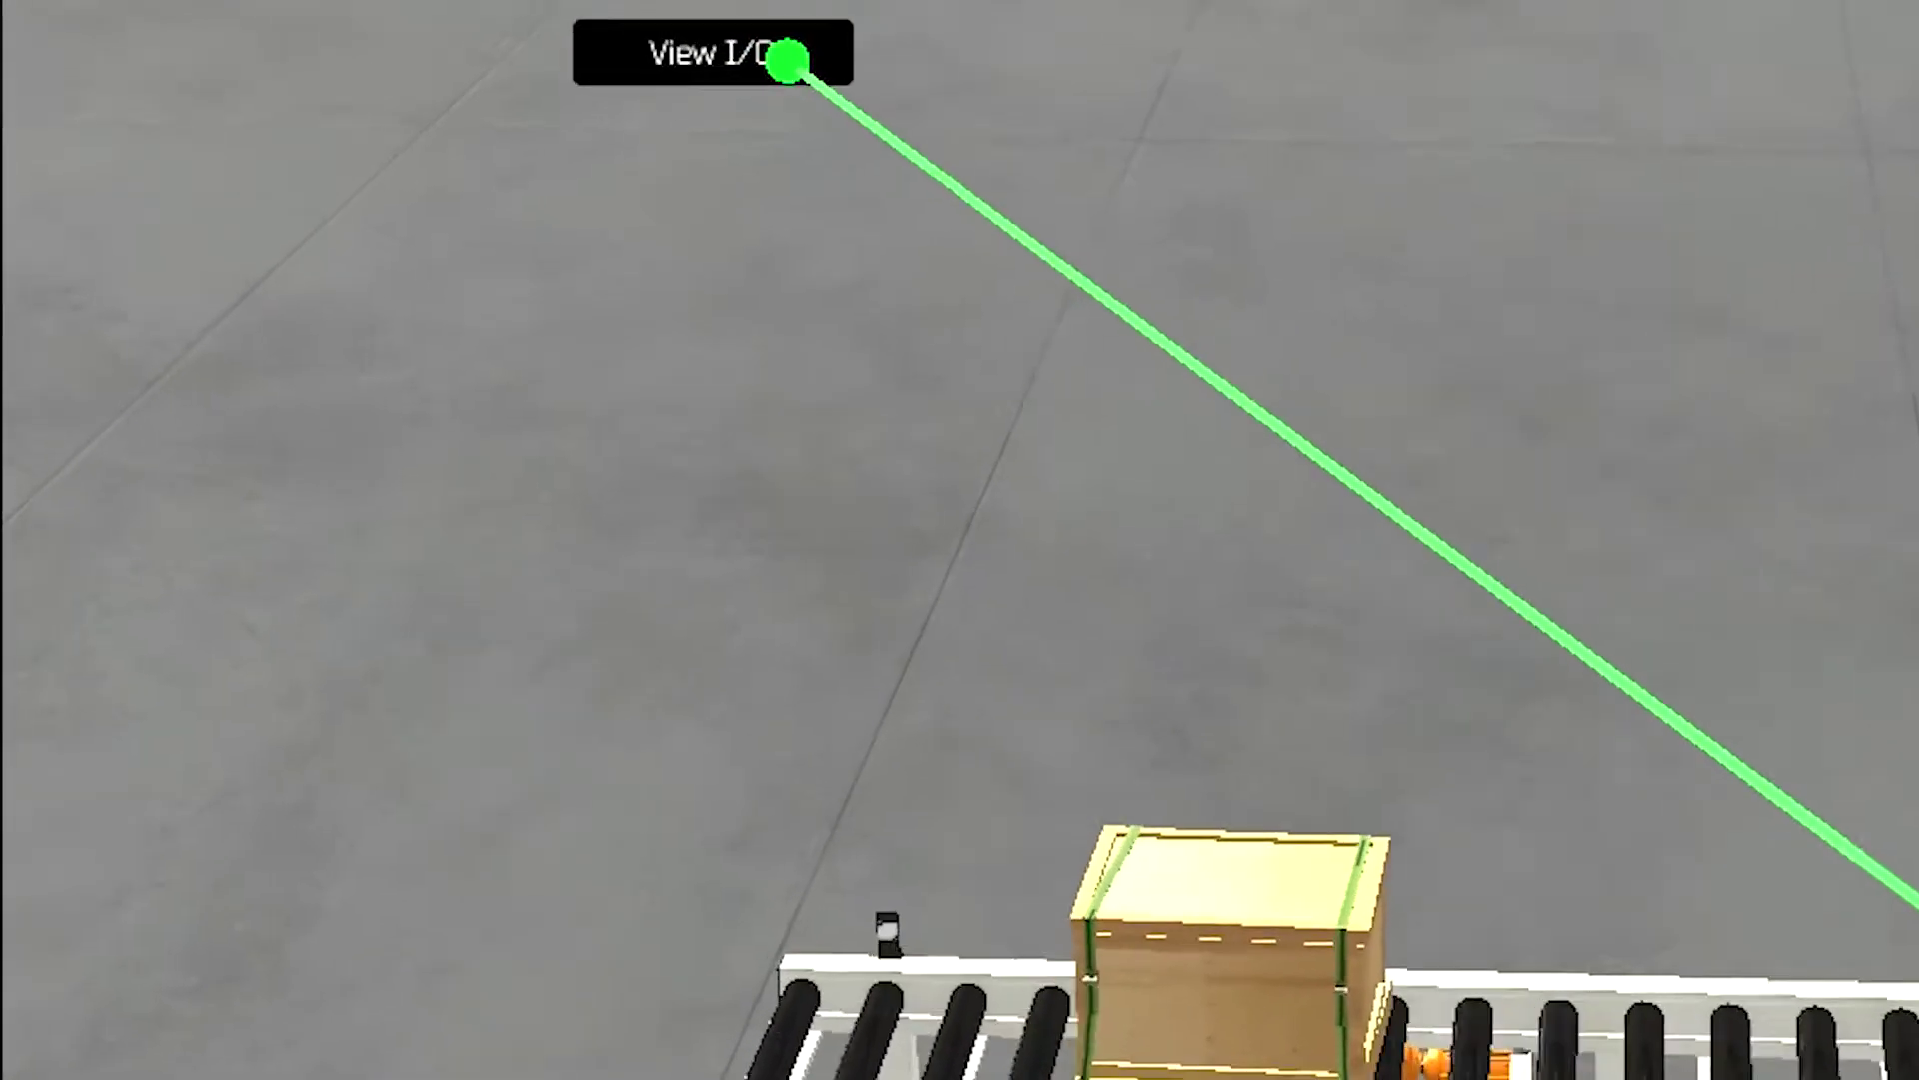
# Show the conveyor's Output and Input panels, including ConveyorRoller2 and the photocell signals
pyautogui.click(787, 61)
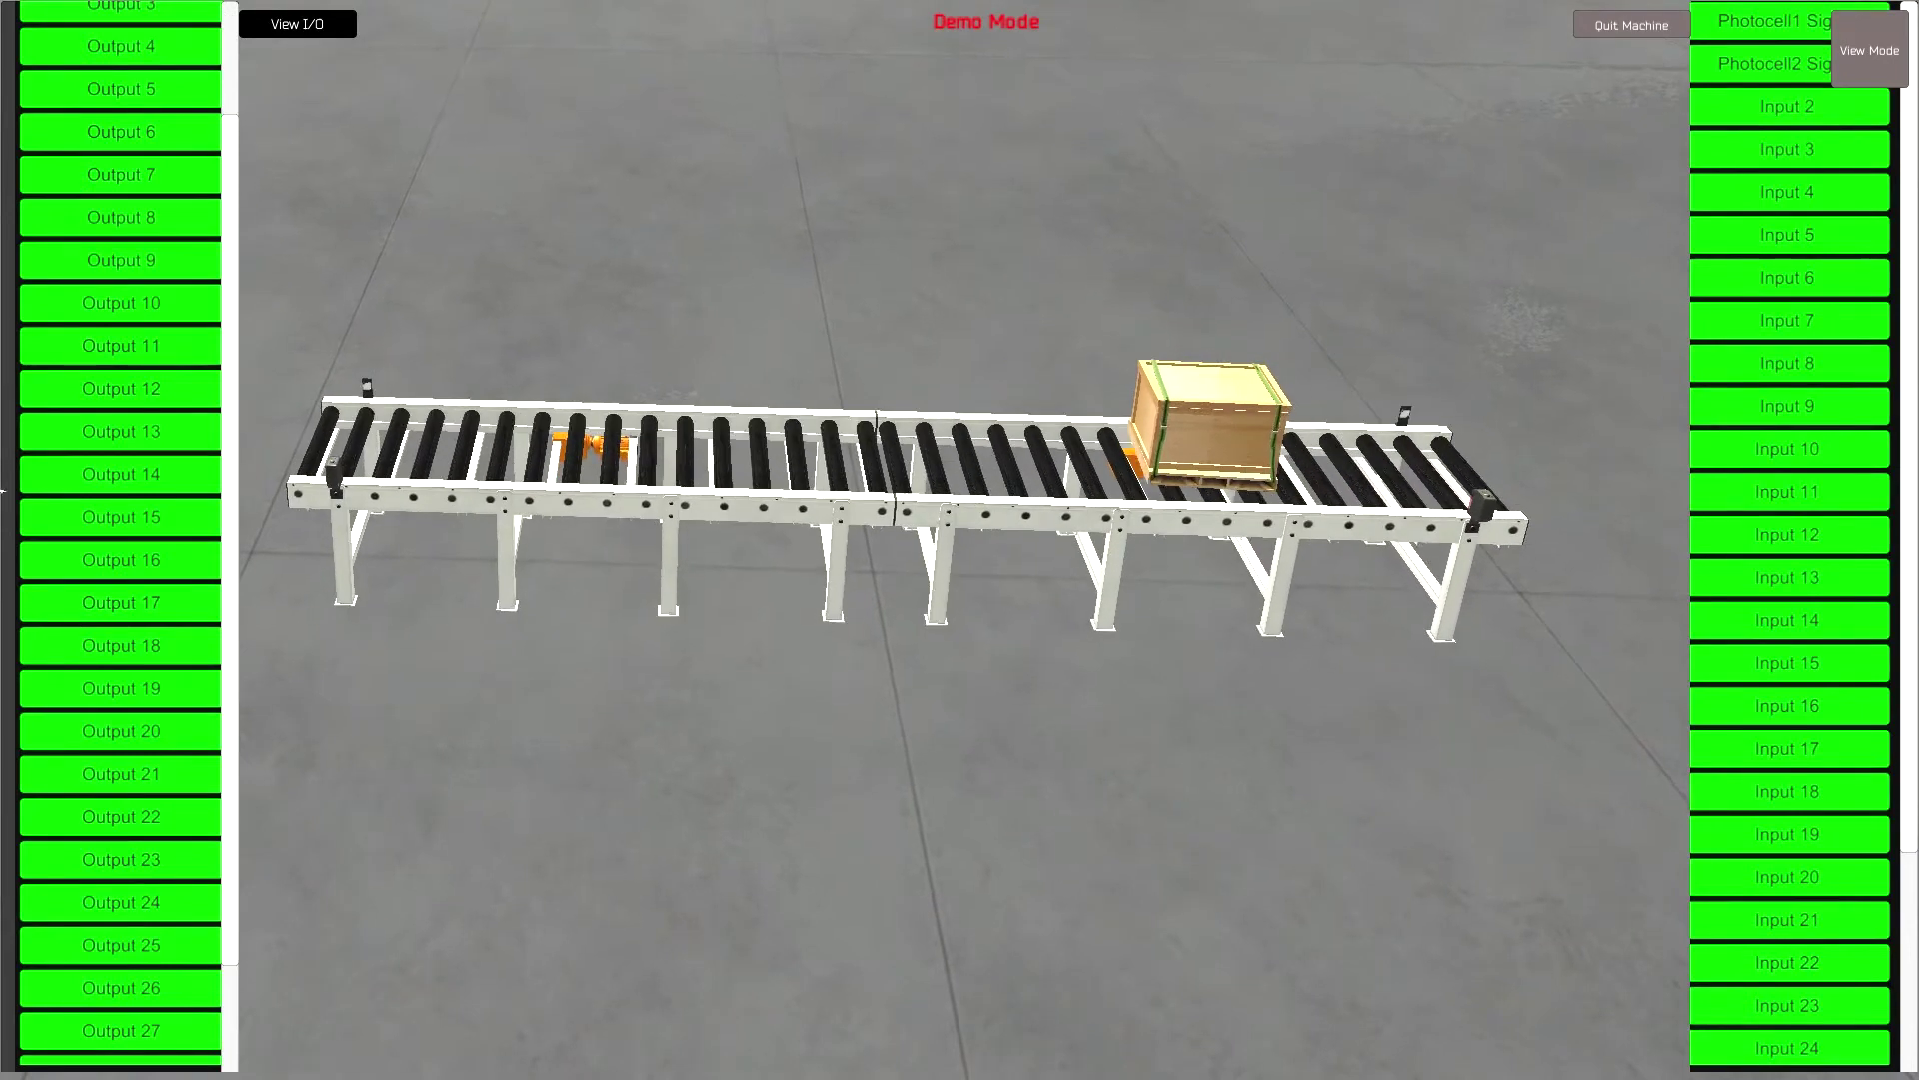
pyautogui.scroll(3, 224, 93)
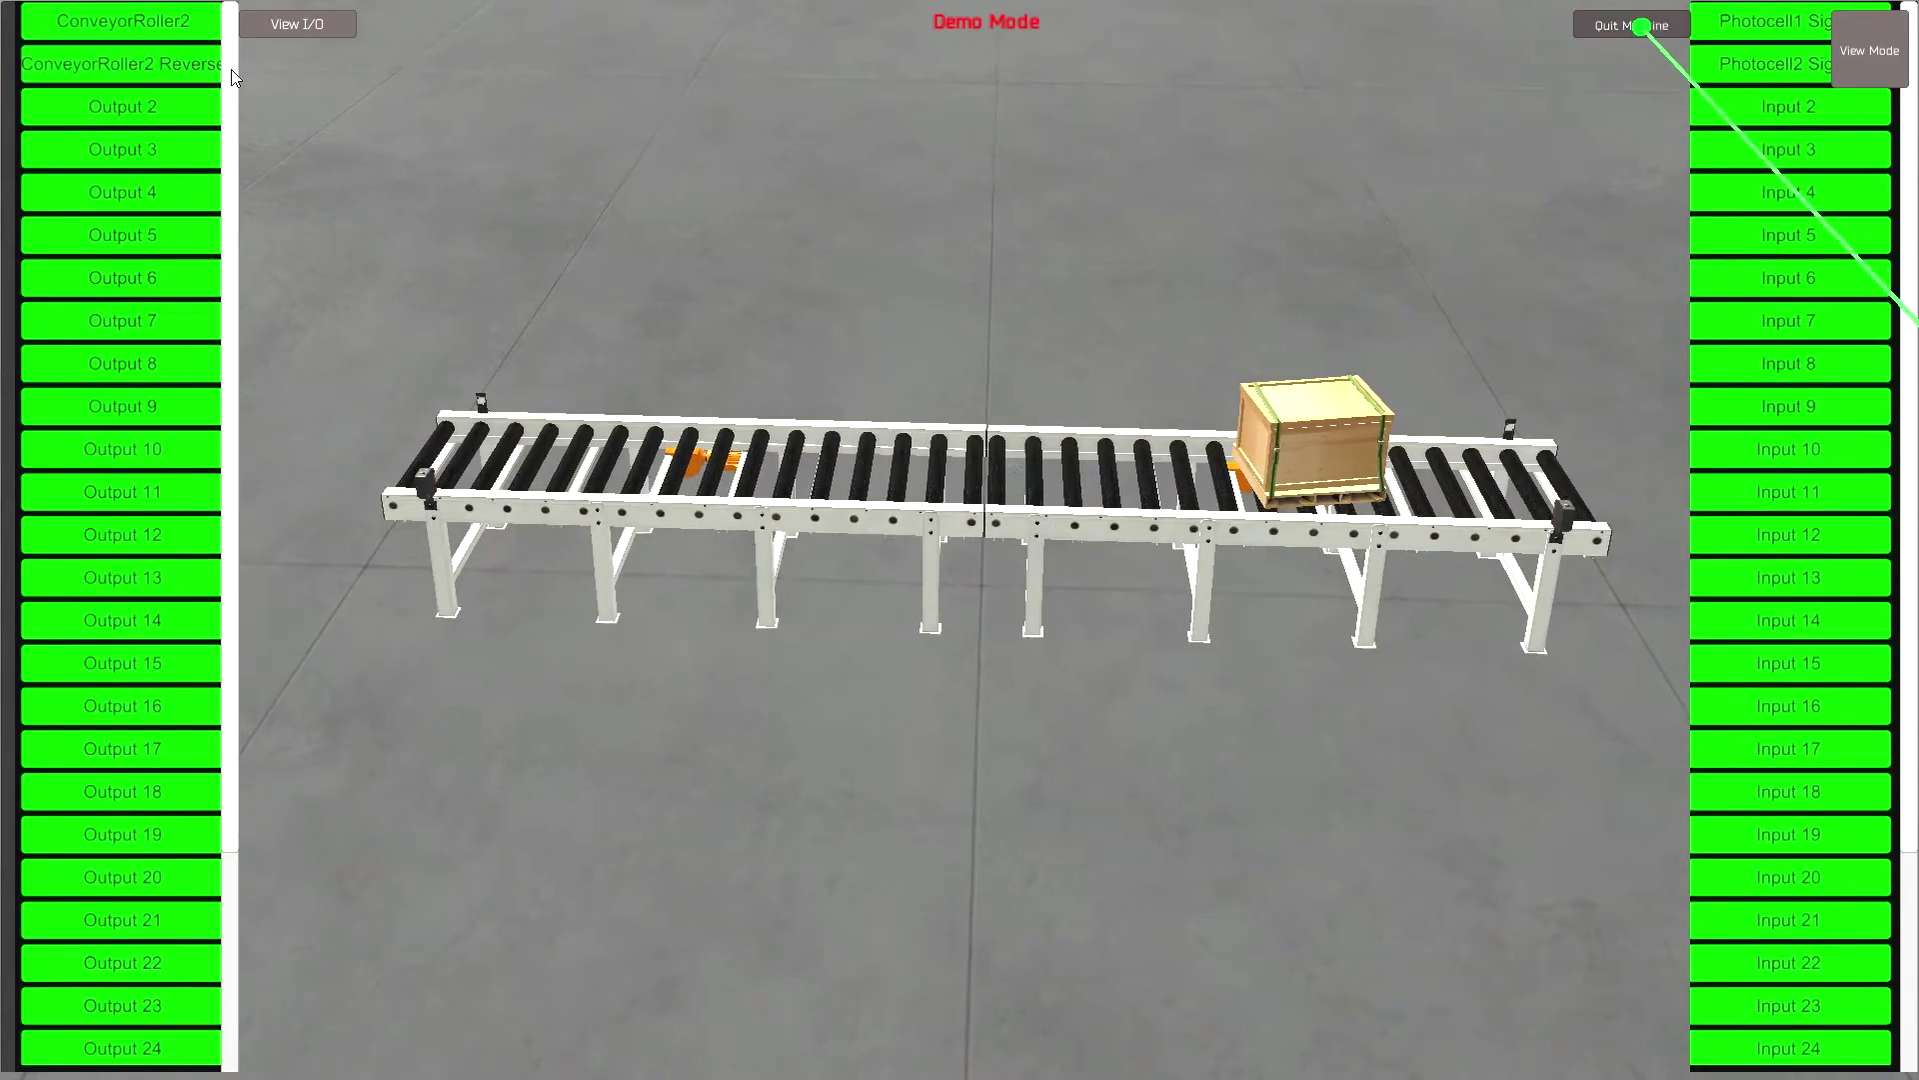
# Quit the conveyor demo and browse forward through the machine catalogue
pyautogui.click(1642, 25)
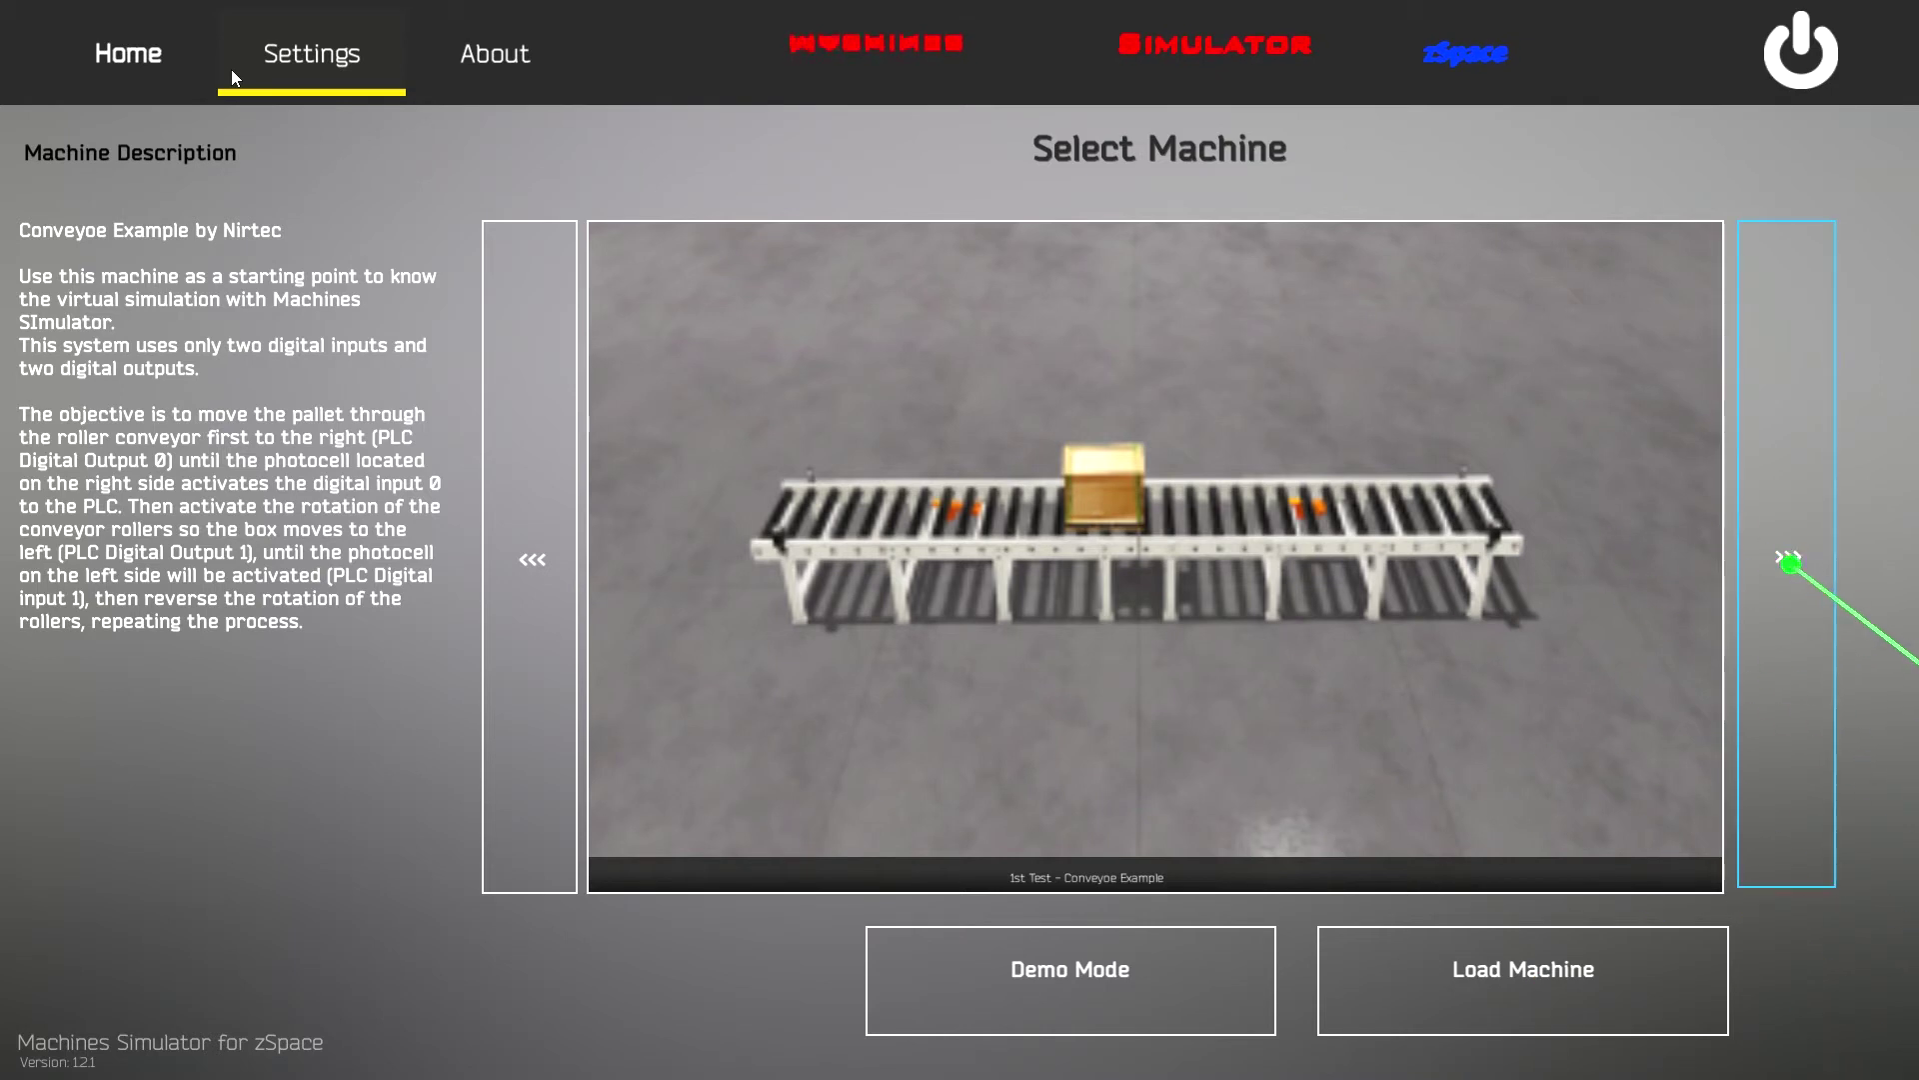
pyautogui.click(1795, 561)
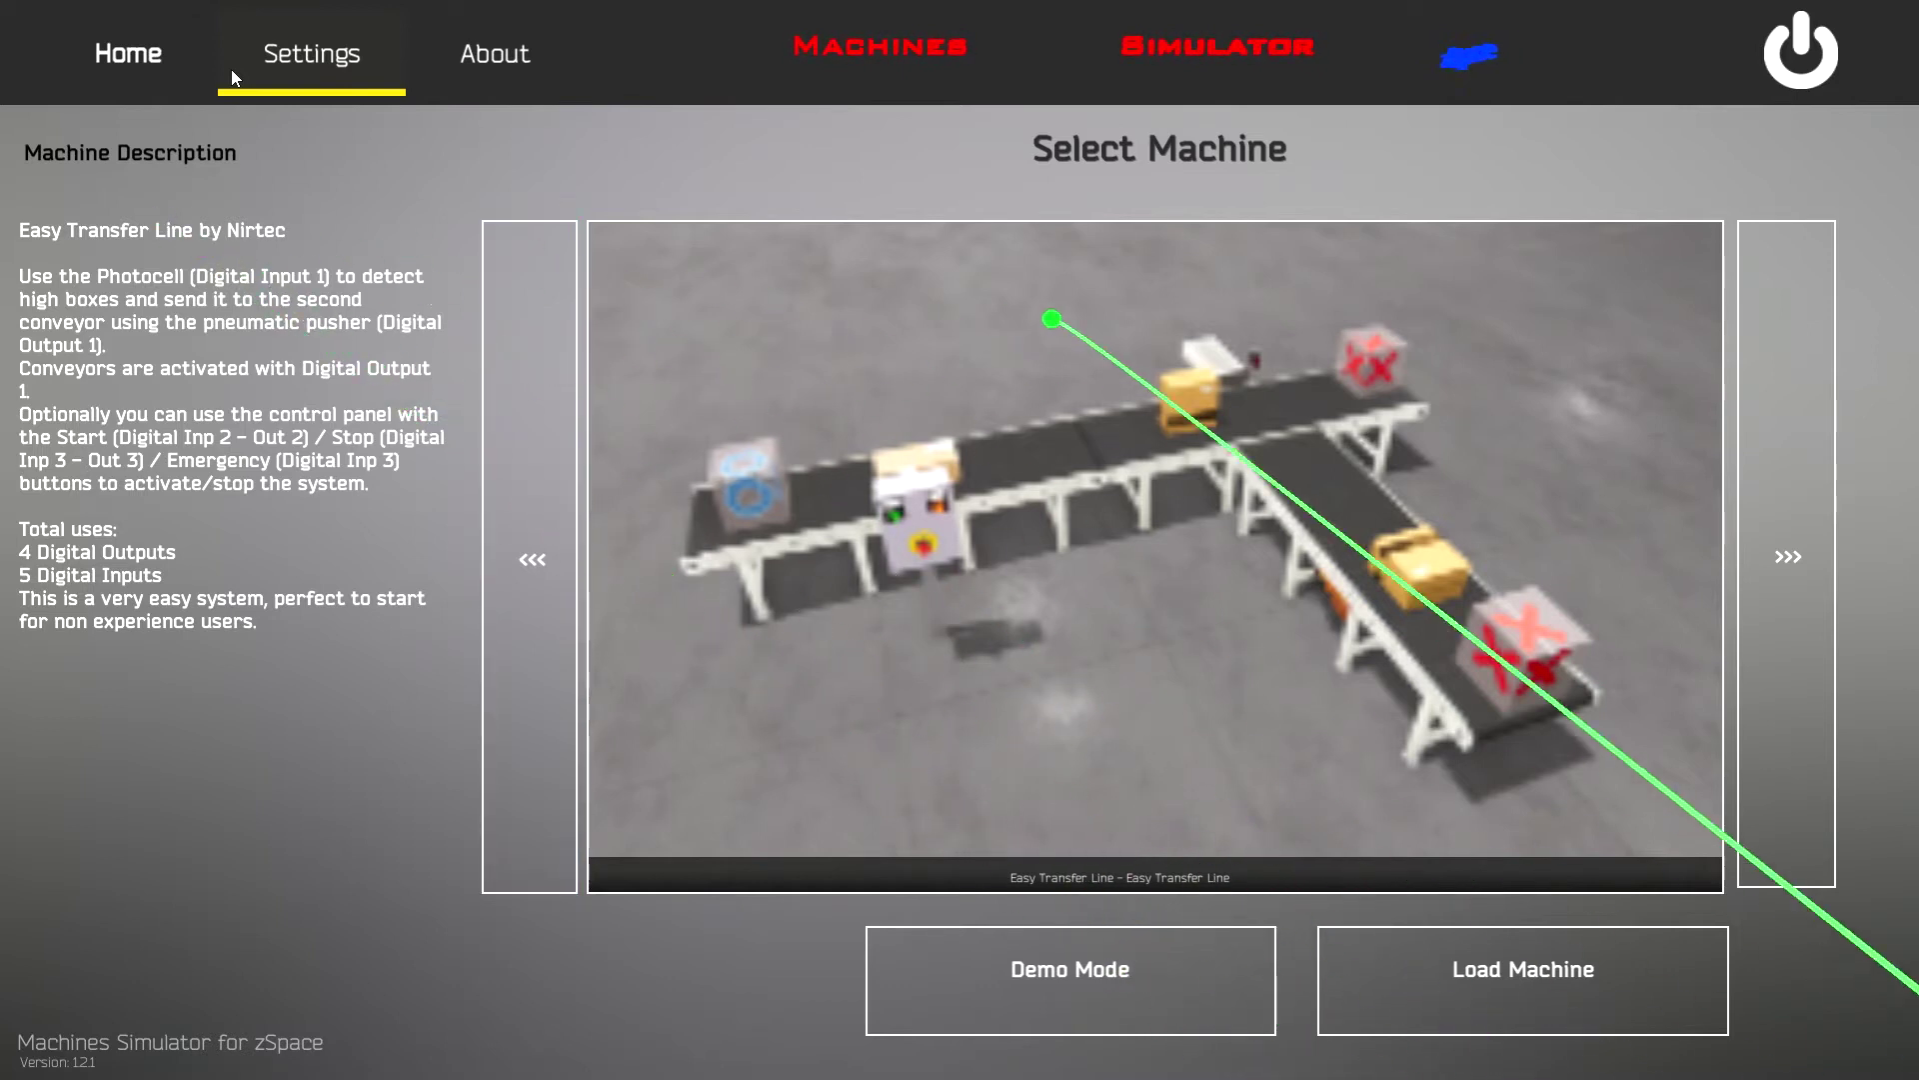
pyautogui.click(1807, 576)
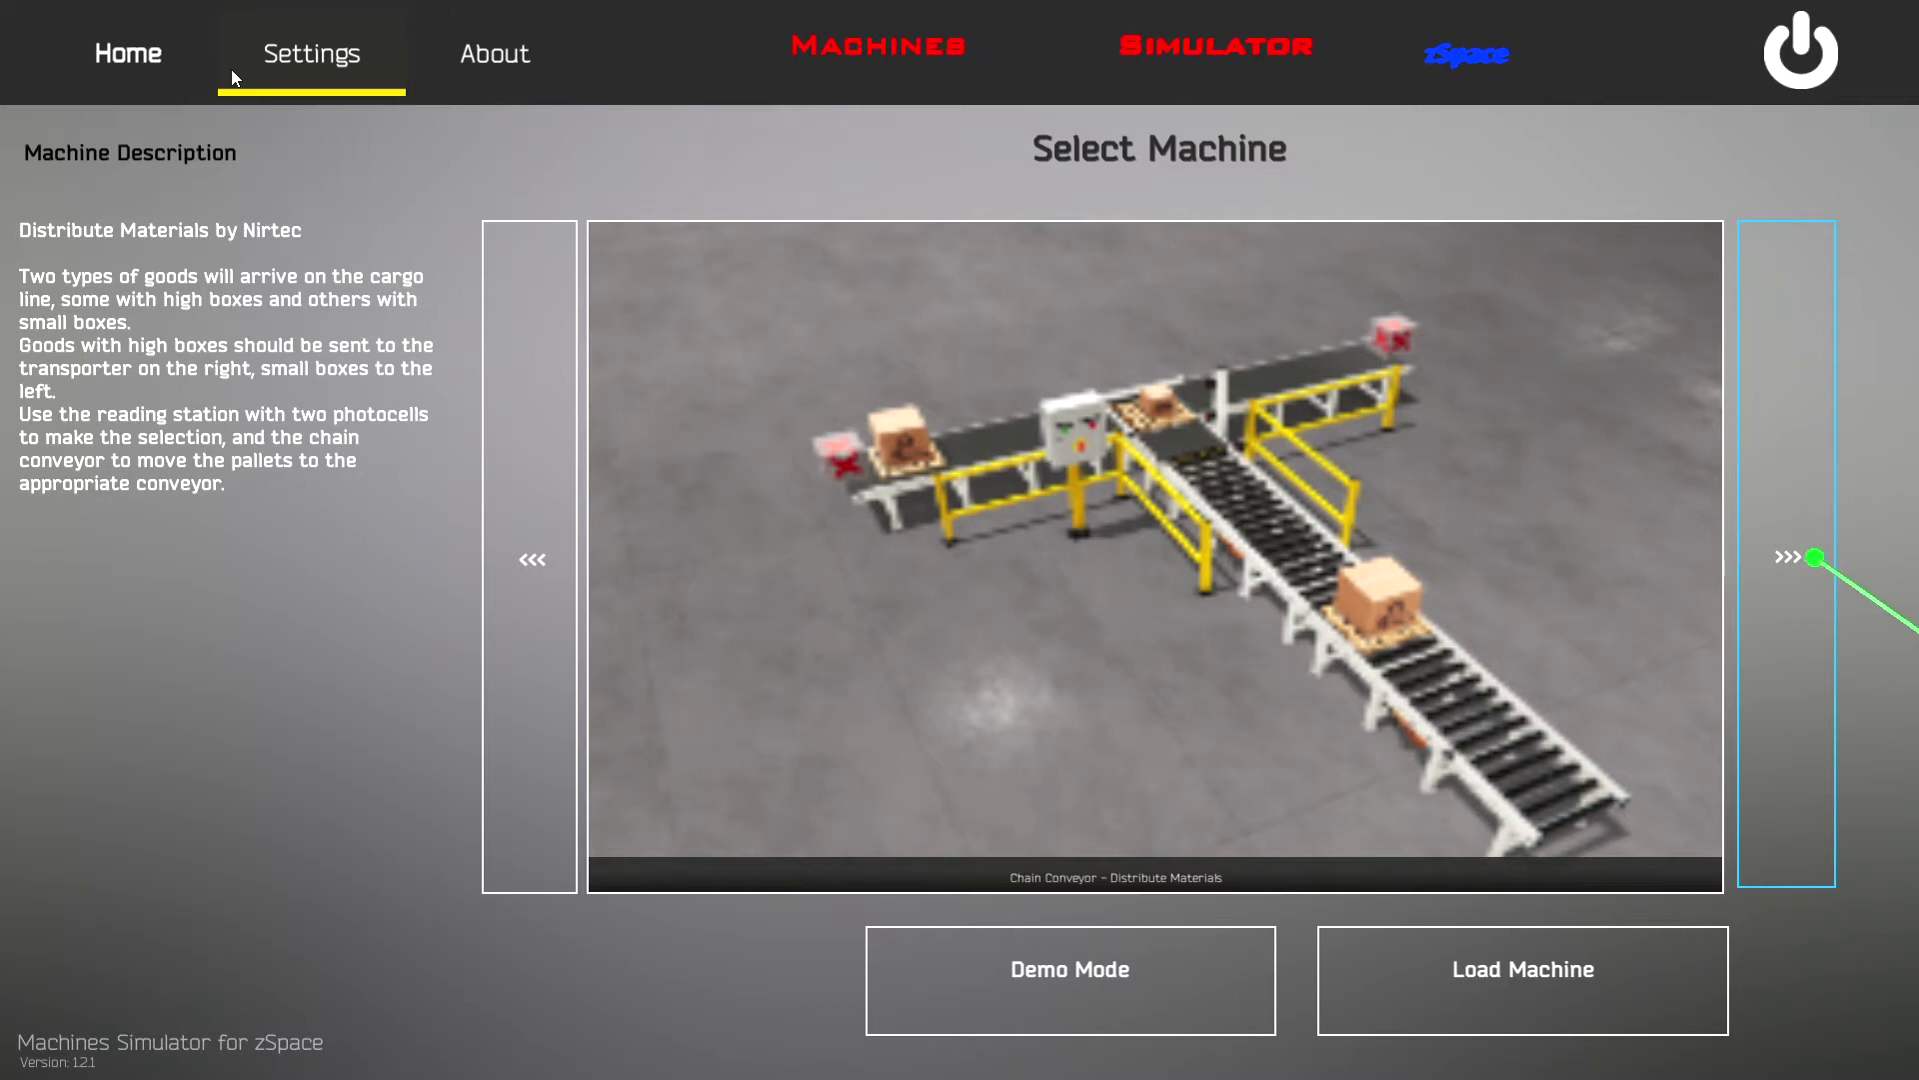
pyautogui.click(1808, 563)
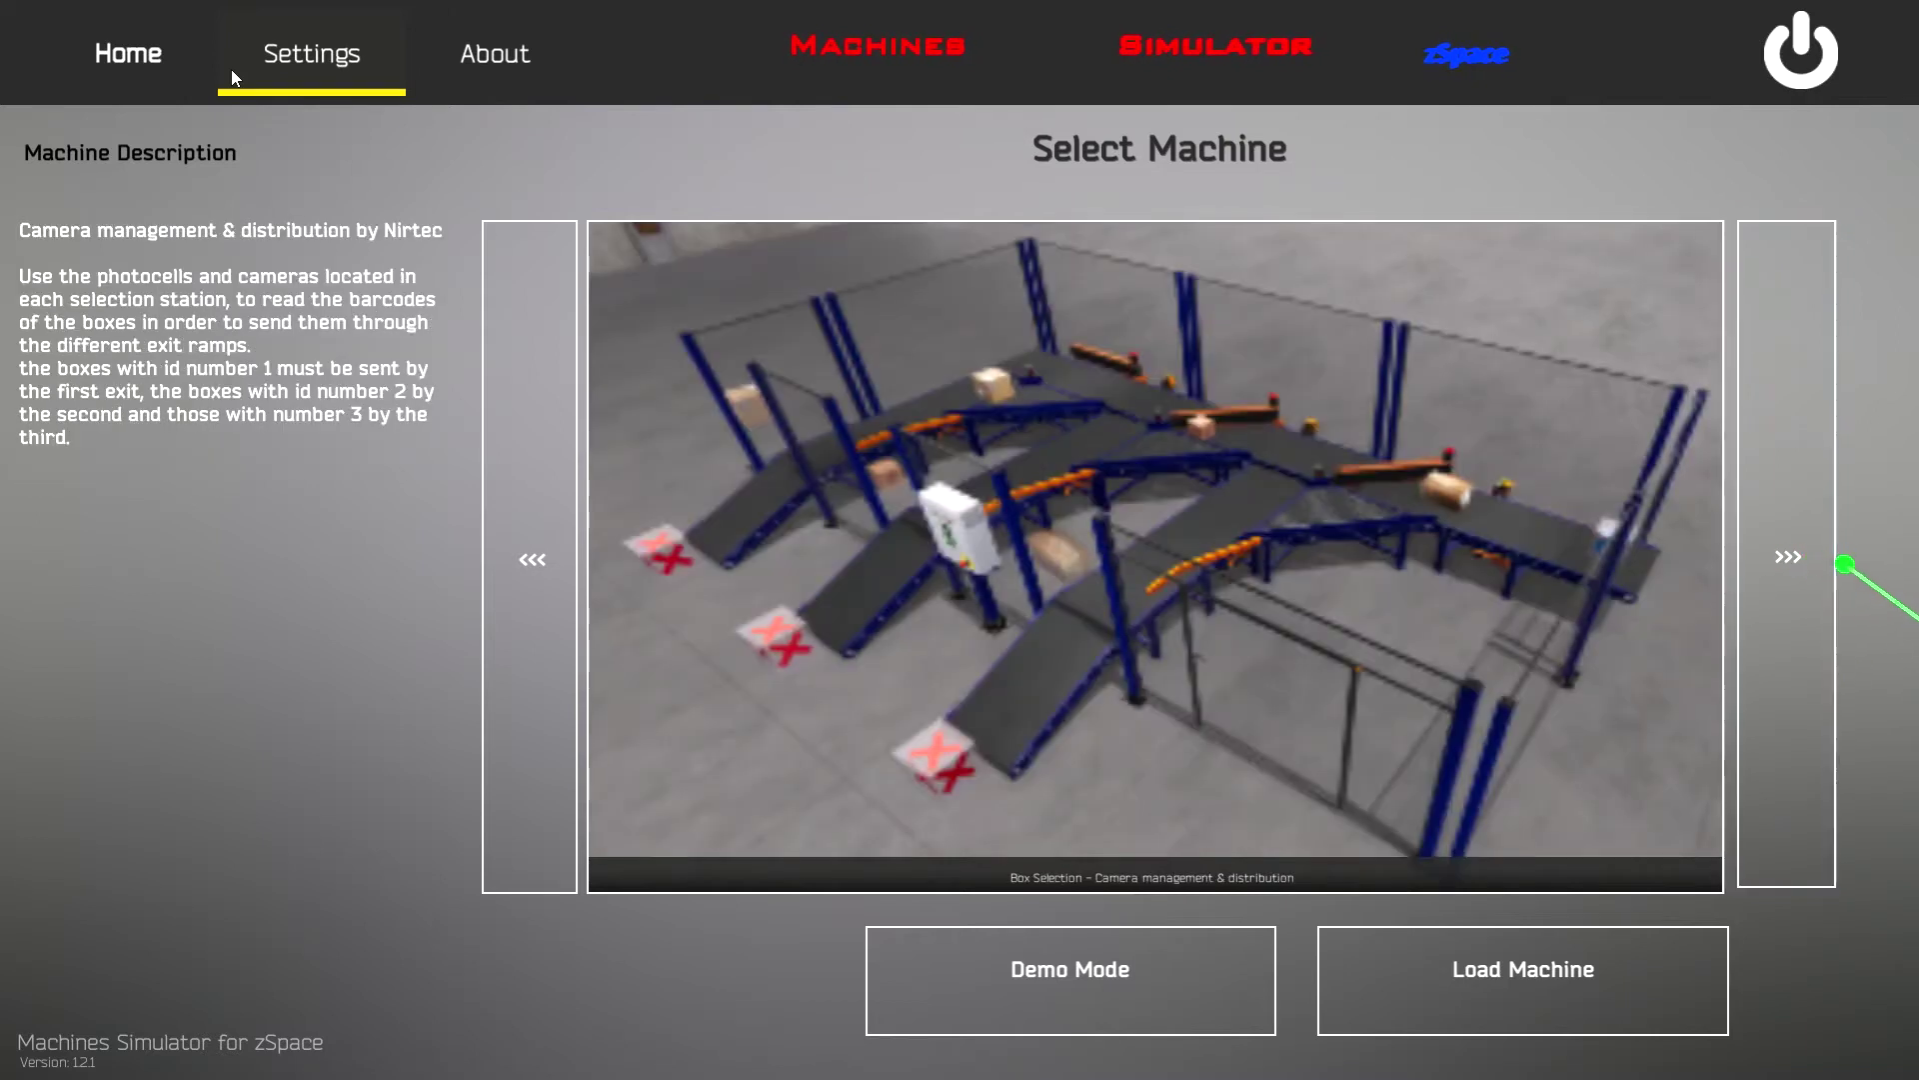
pyautogui.click(1782, 567)
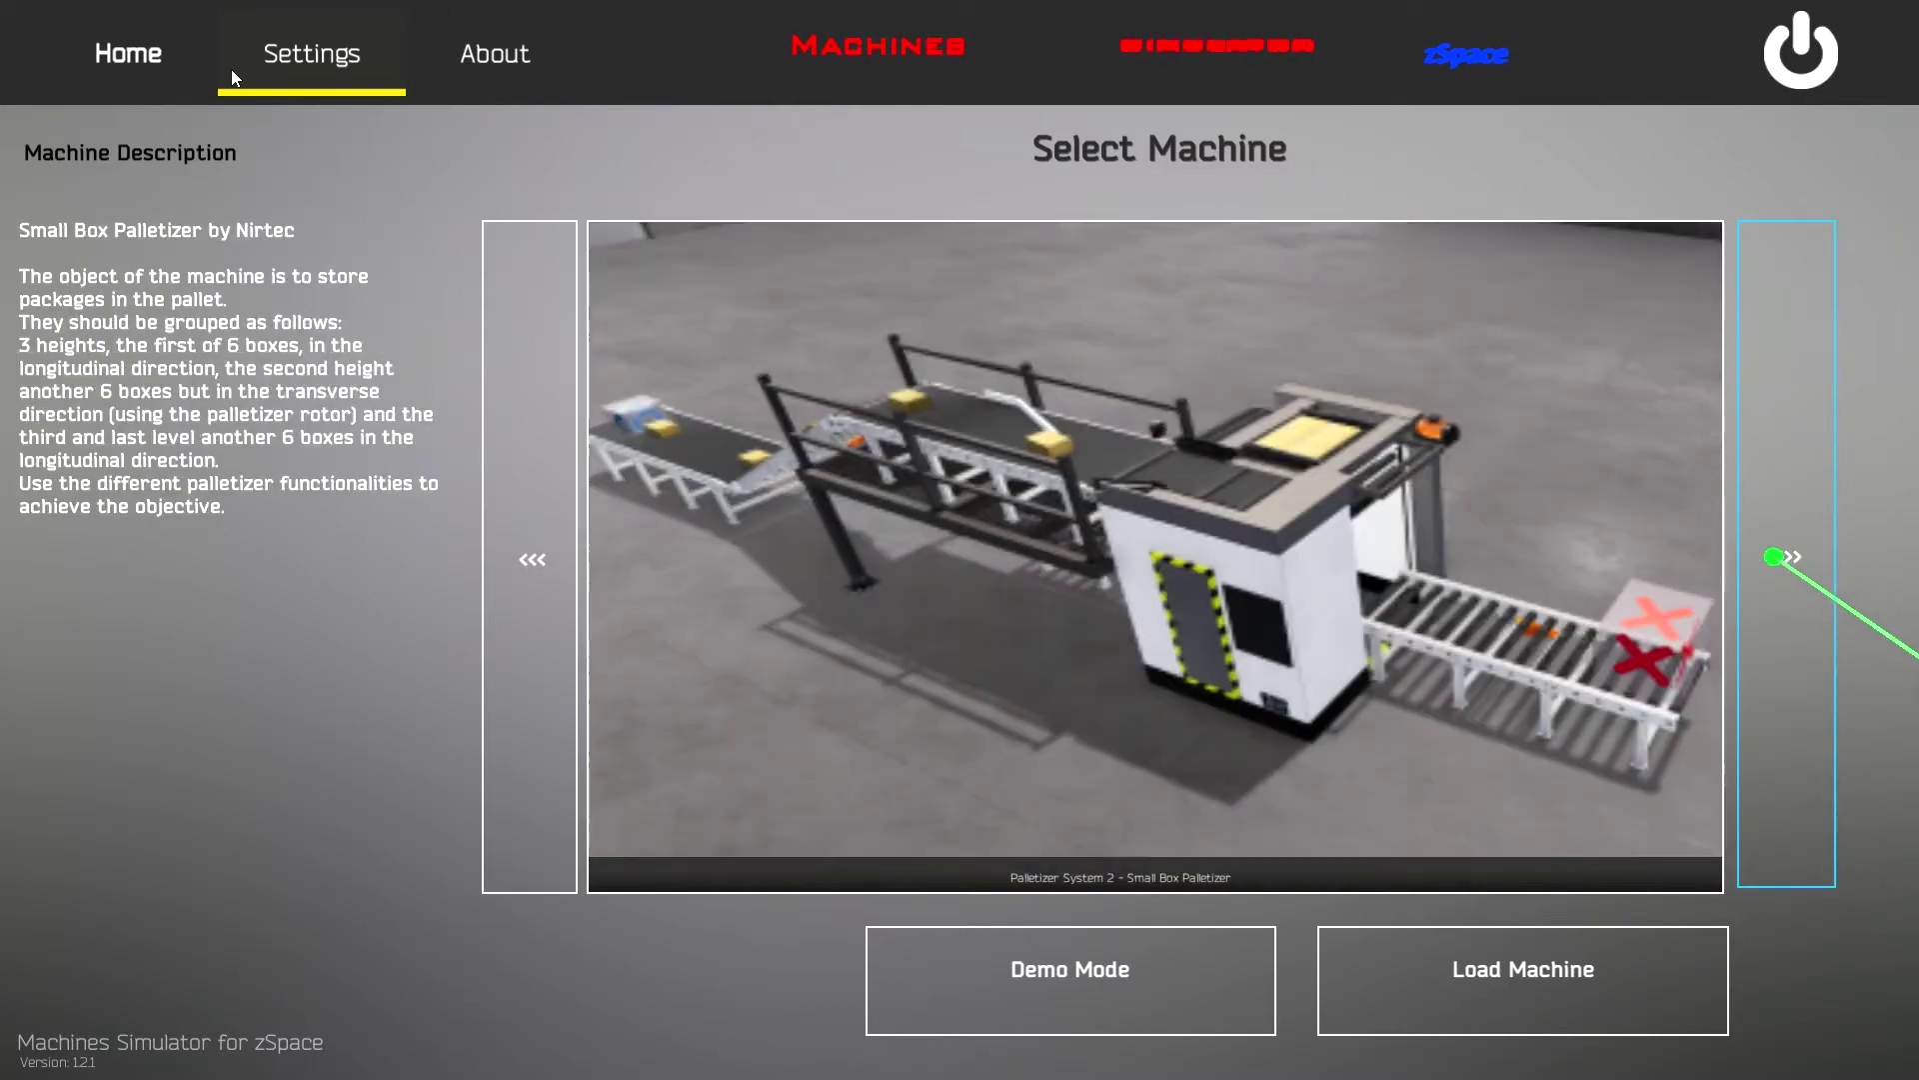
pyautogui.click(1789, 559)
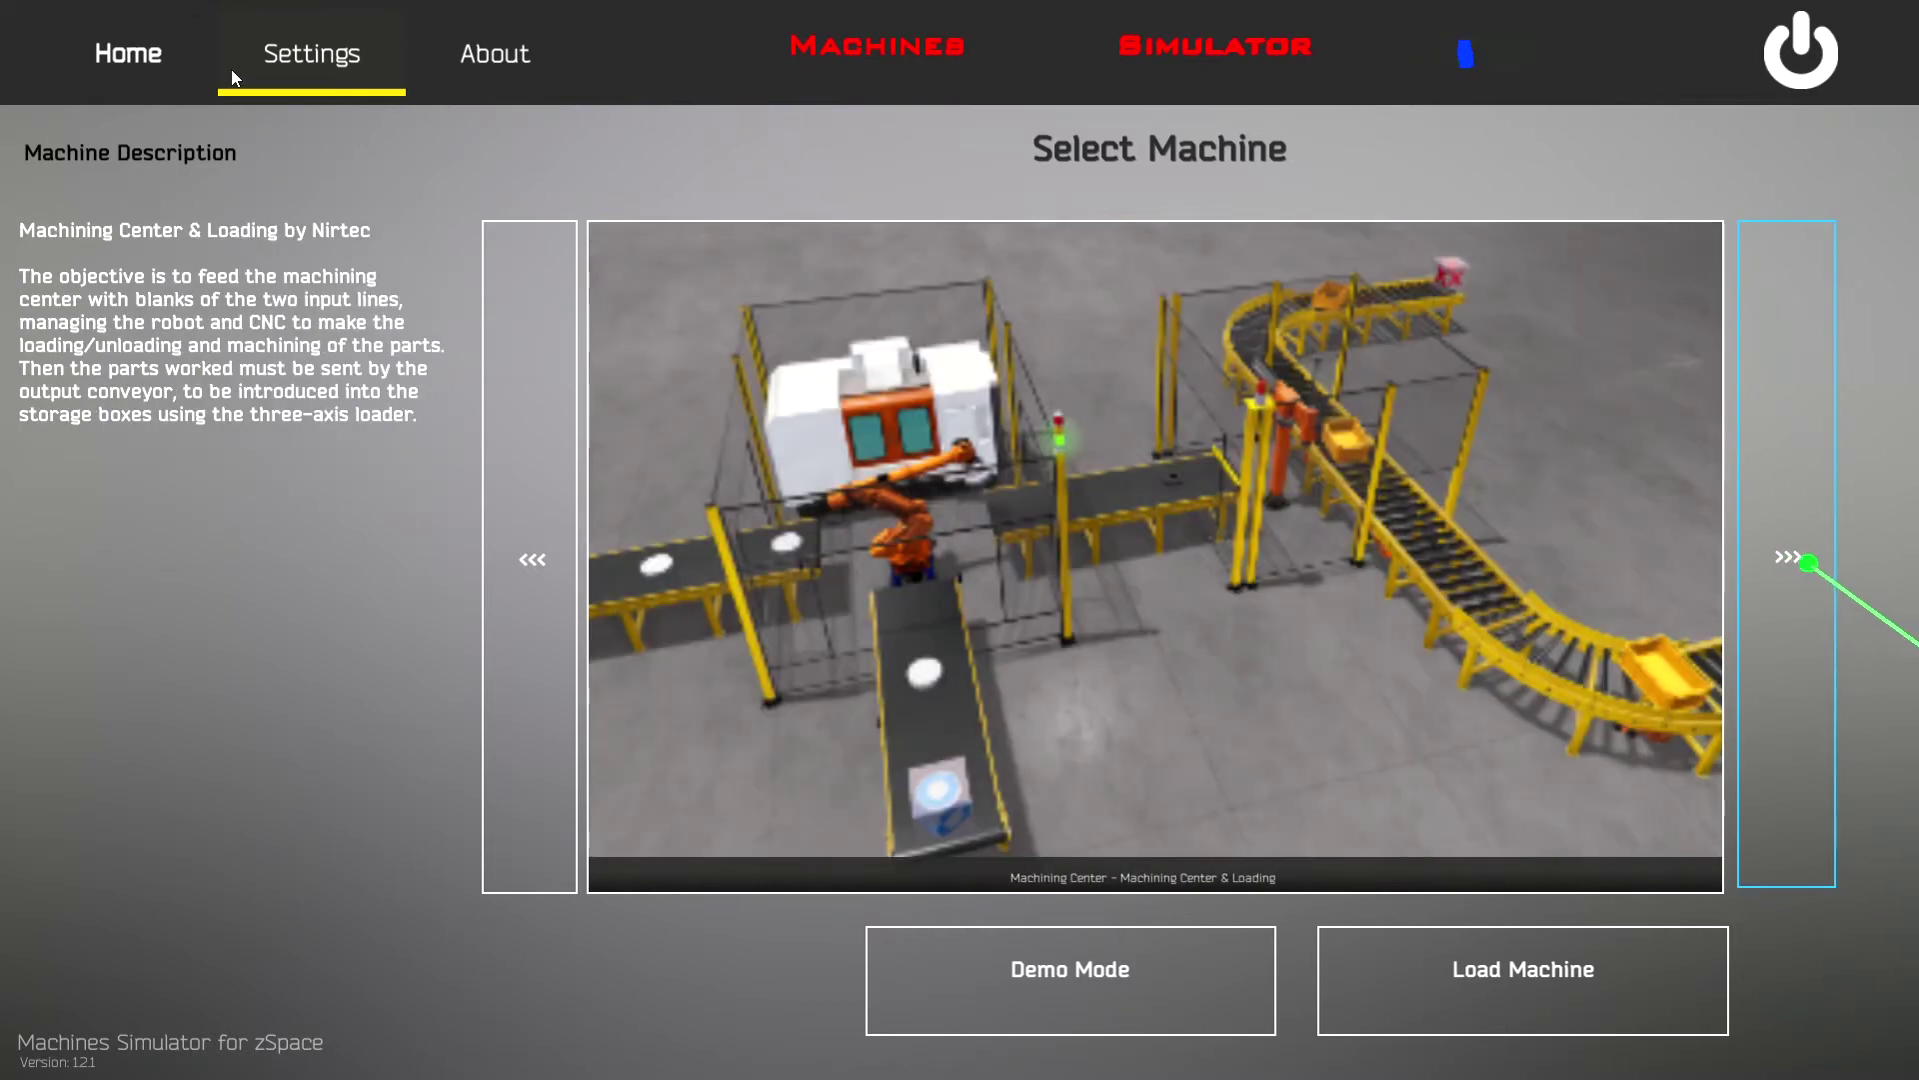
pyautogui.click(1808, 562)
pyautogui.click(1776, 563)
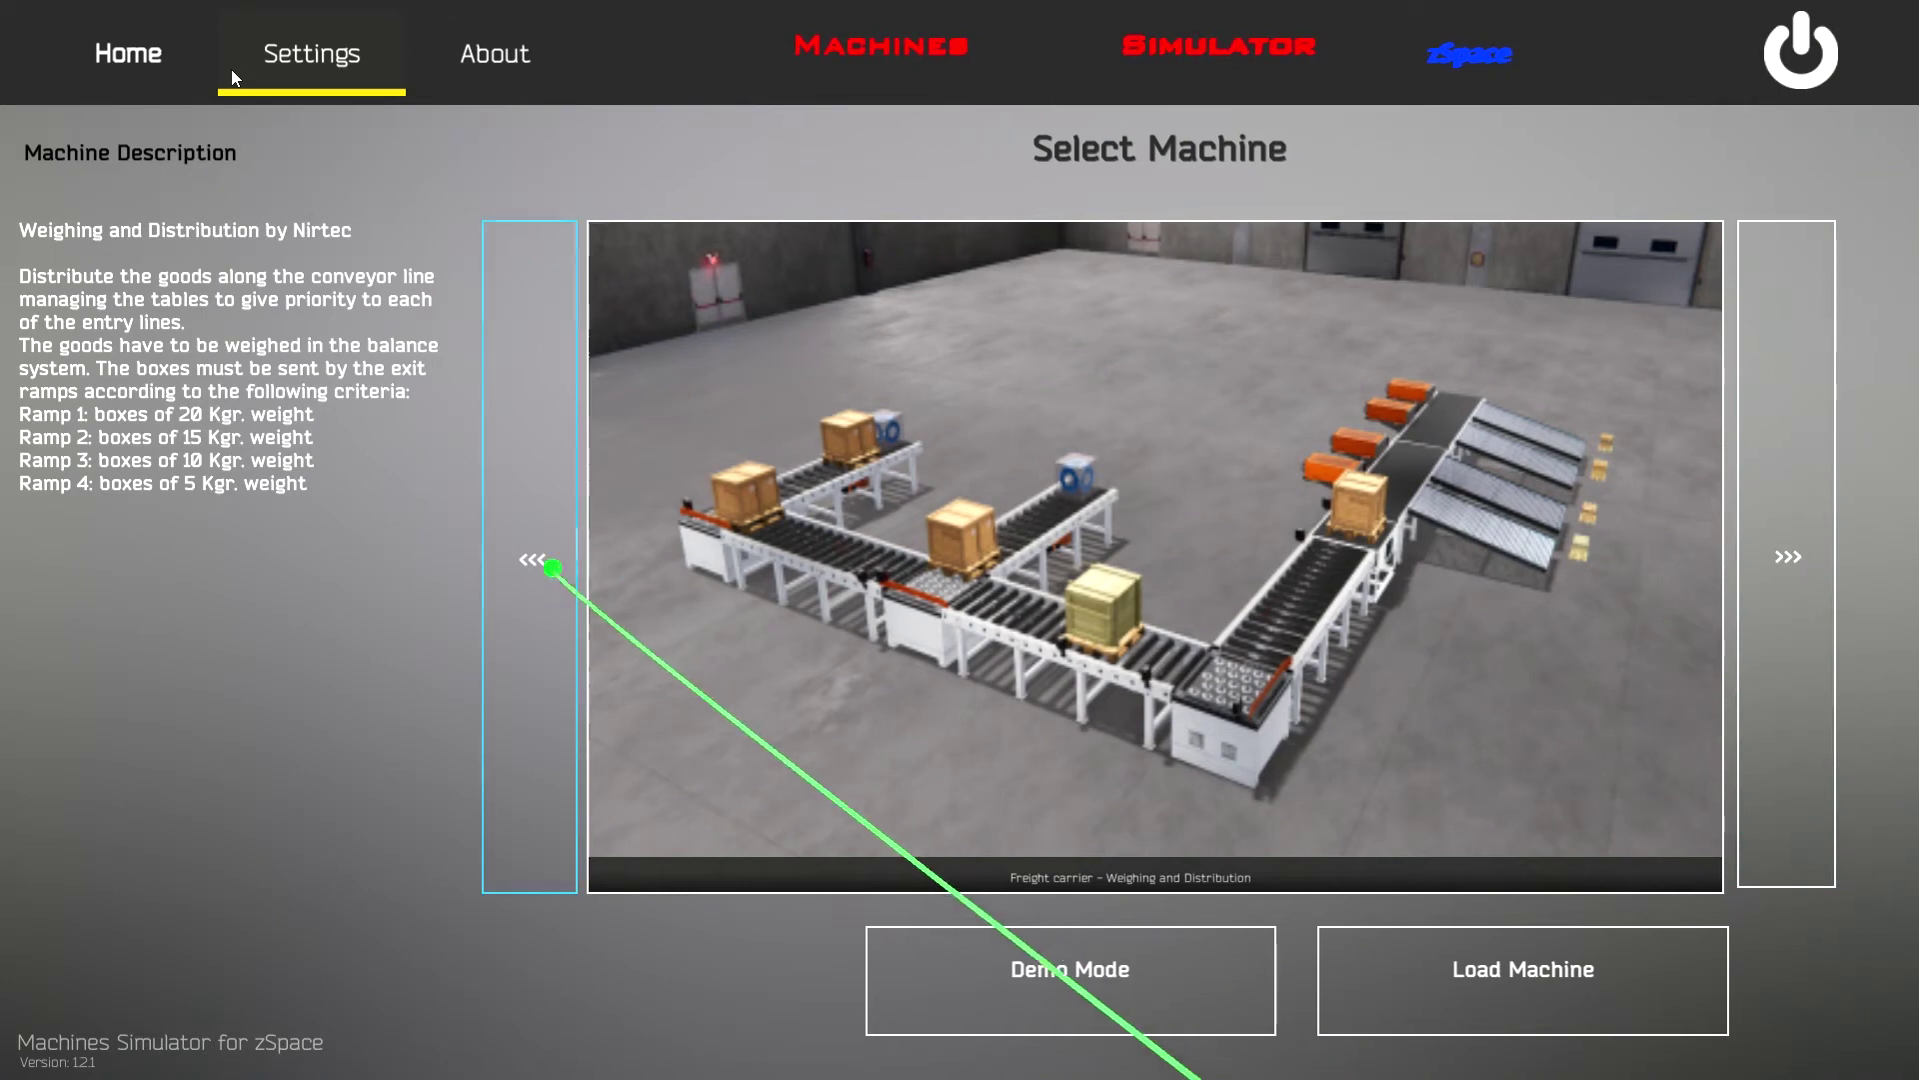
# Step back through the catalogue to the Easy Transfer Line entry
pyautogui.click(532, 560)
pyautogui.click(533, 560)
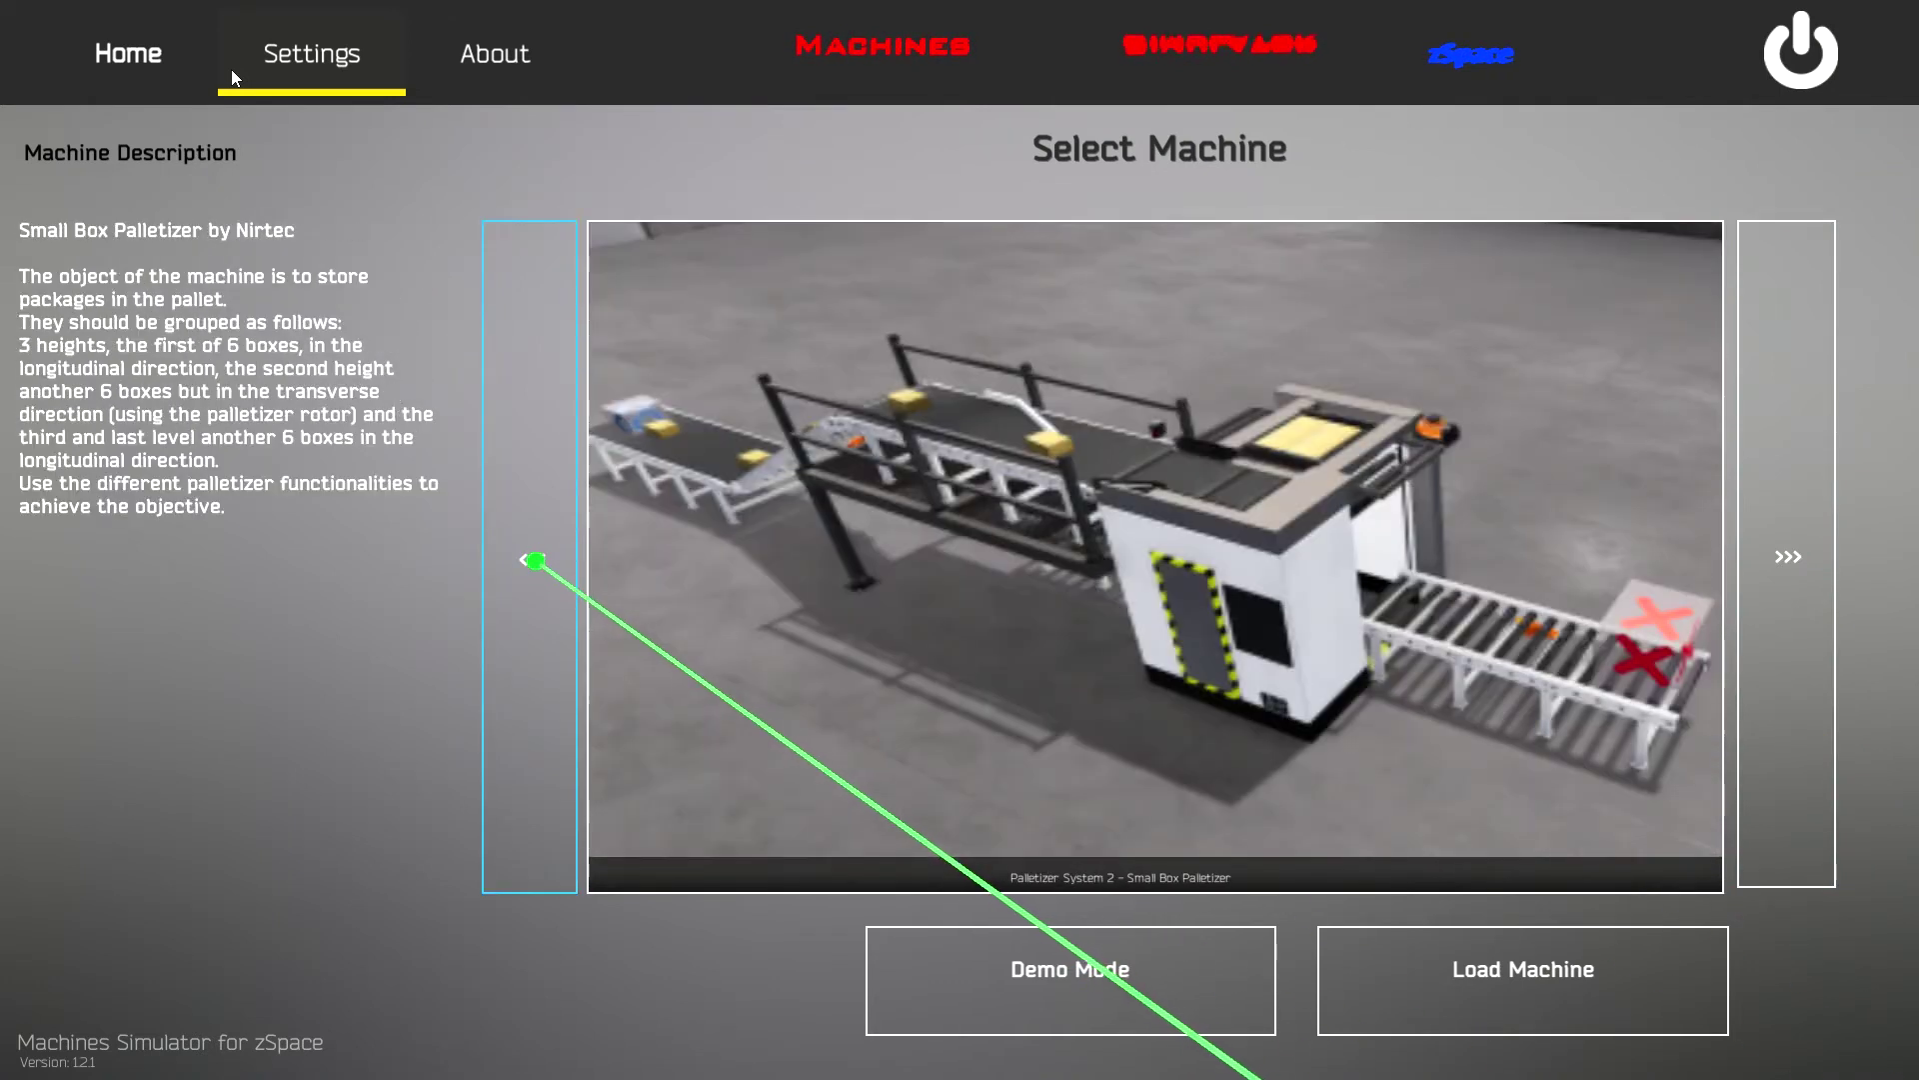
pyautogui.click(536, 558)
pyautogui.click(551, 557)
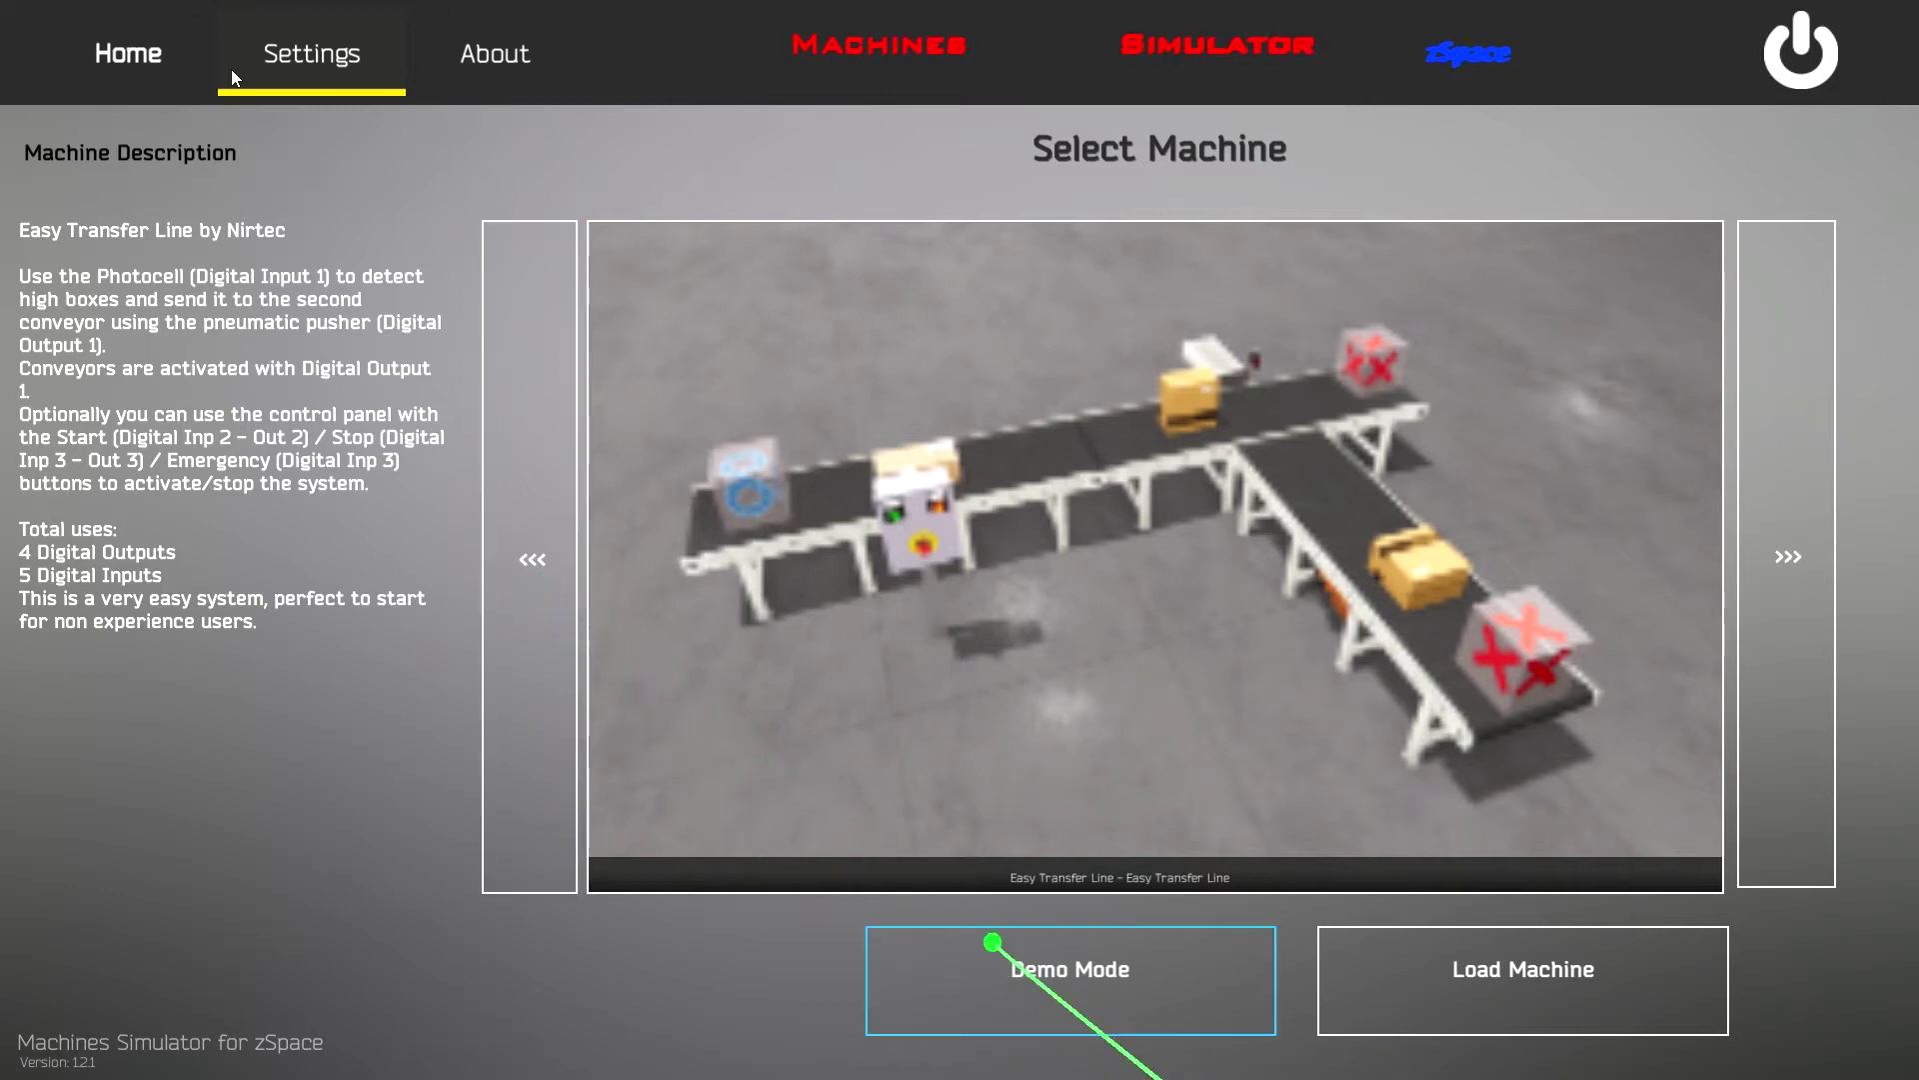
# Run Easy Transfer Line in demo mode on the virtual grey warehouse floor
pyautogui.click(1071, 975)
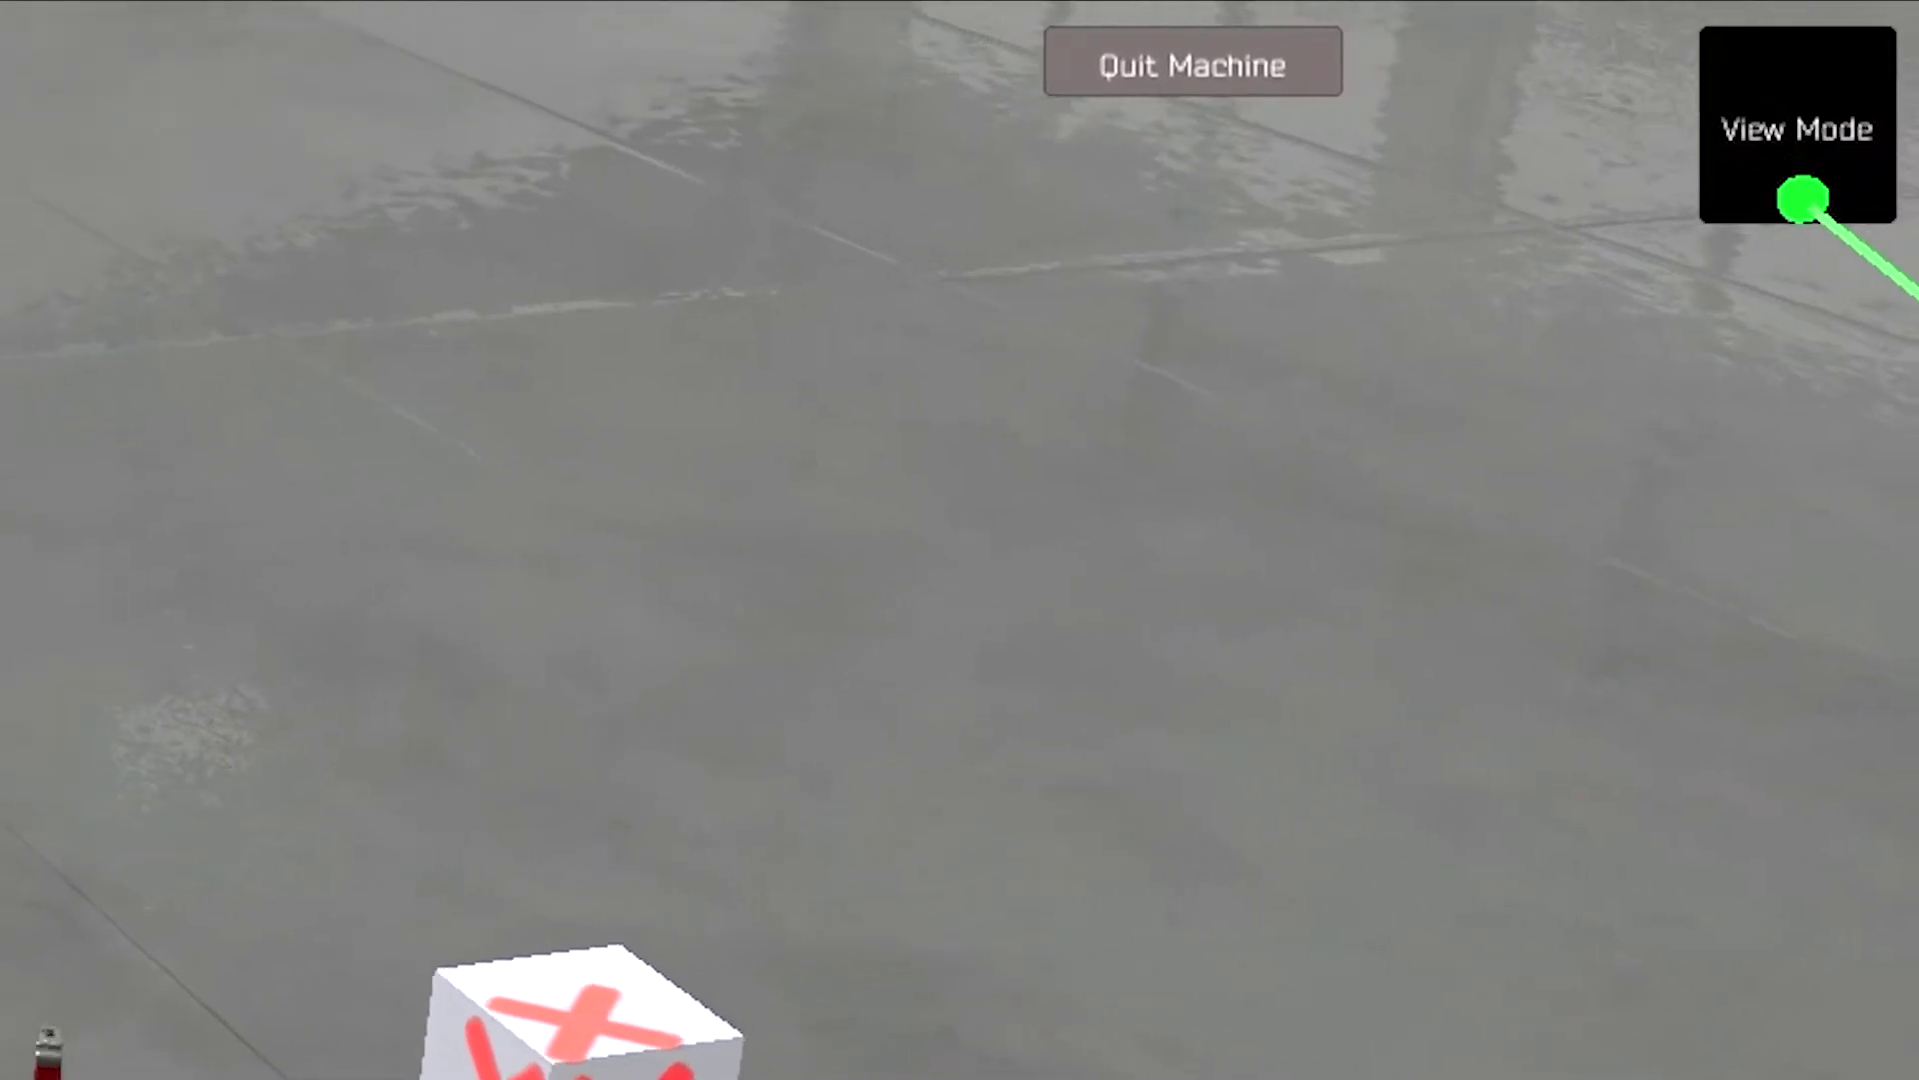
pyautogui.click(1829, 135)
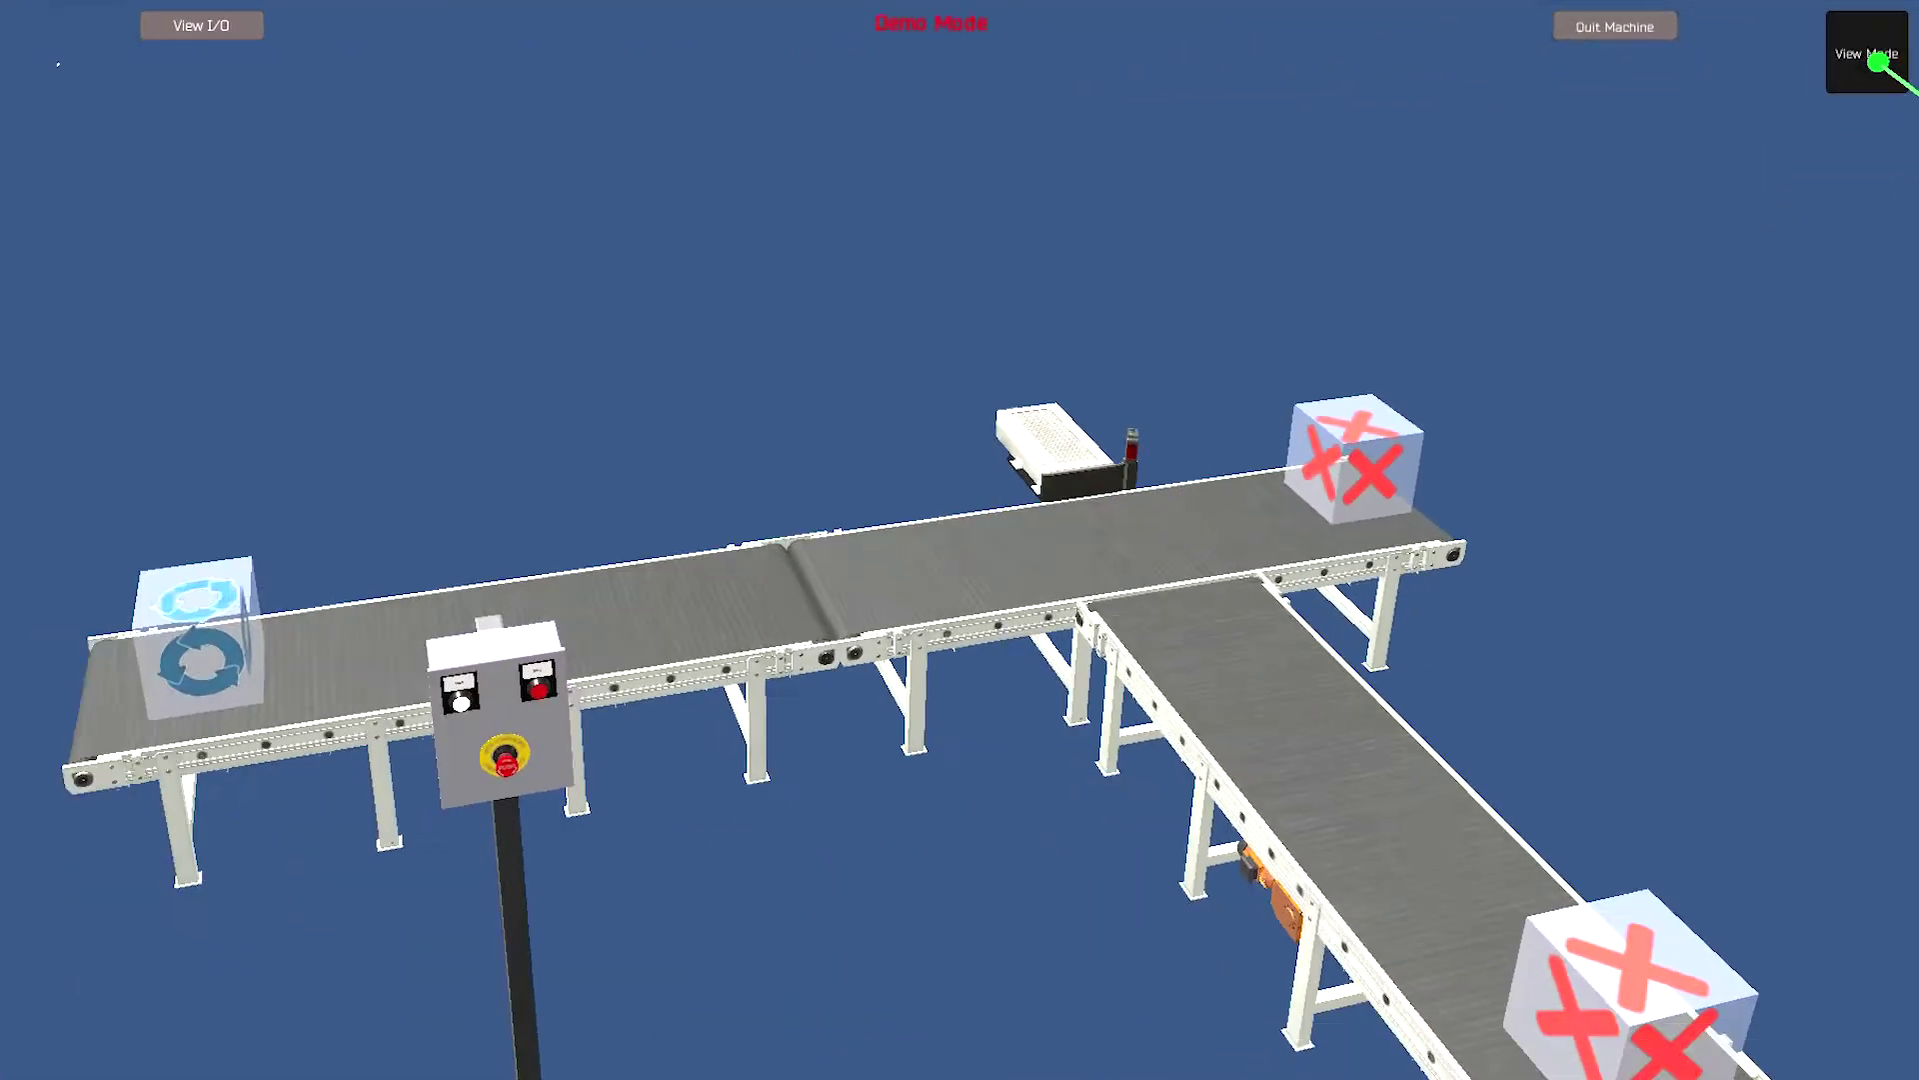
pyautogui.click(1878, 53)
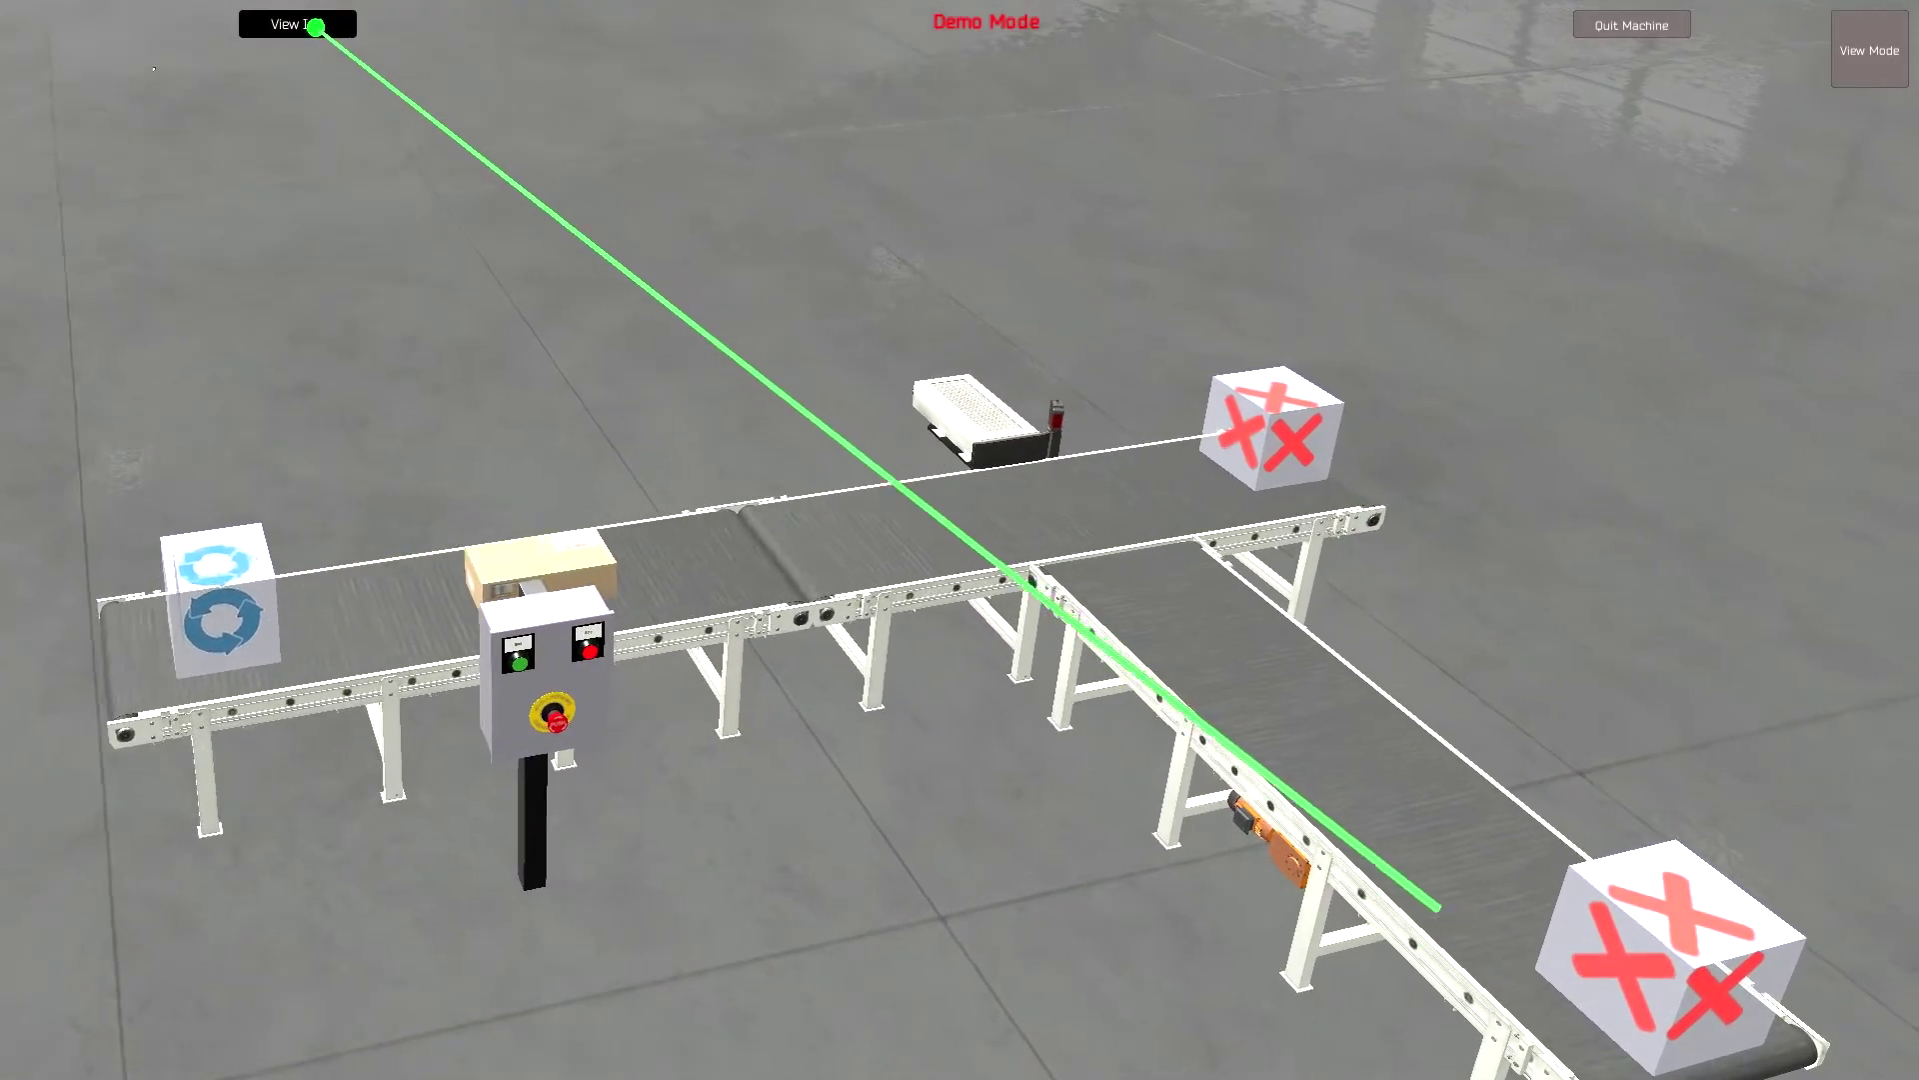
# Show I/O panels listing PneumaticPusher and Start, Stop, Emergency buttons ON, then request exit
pyautogui.click(319, 23)
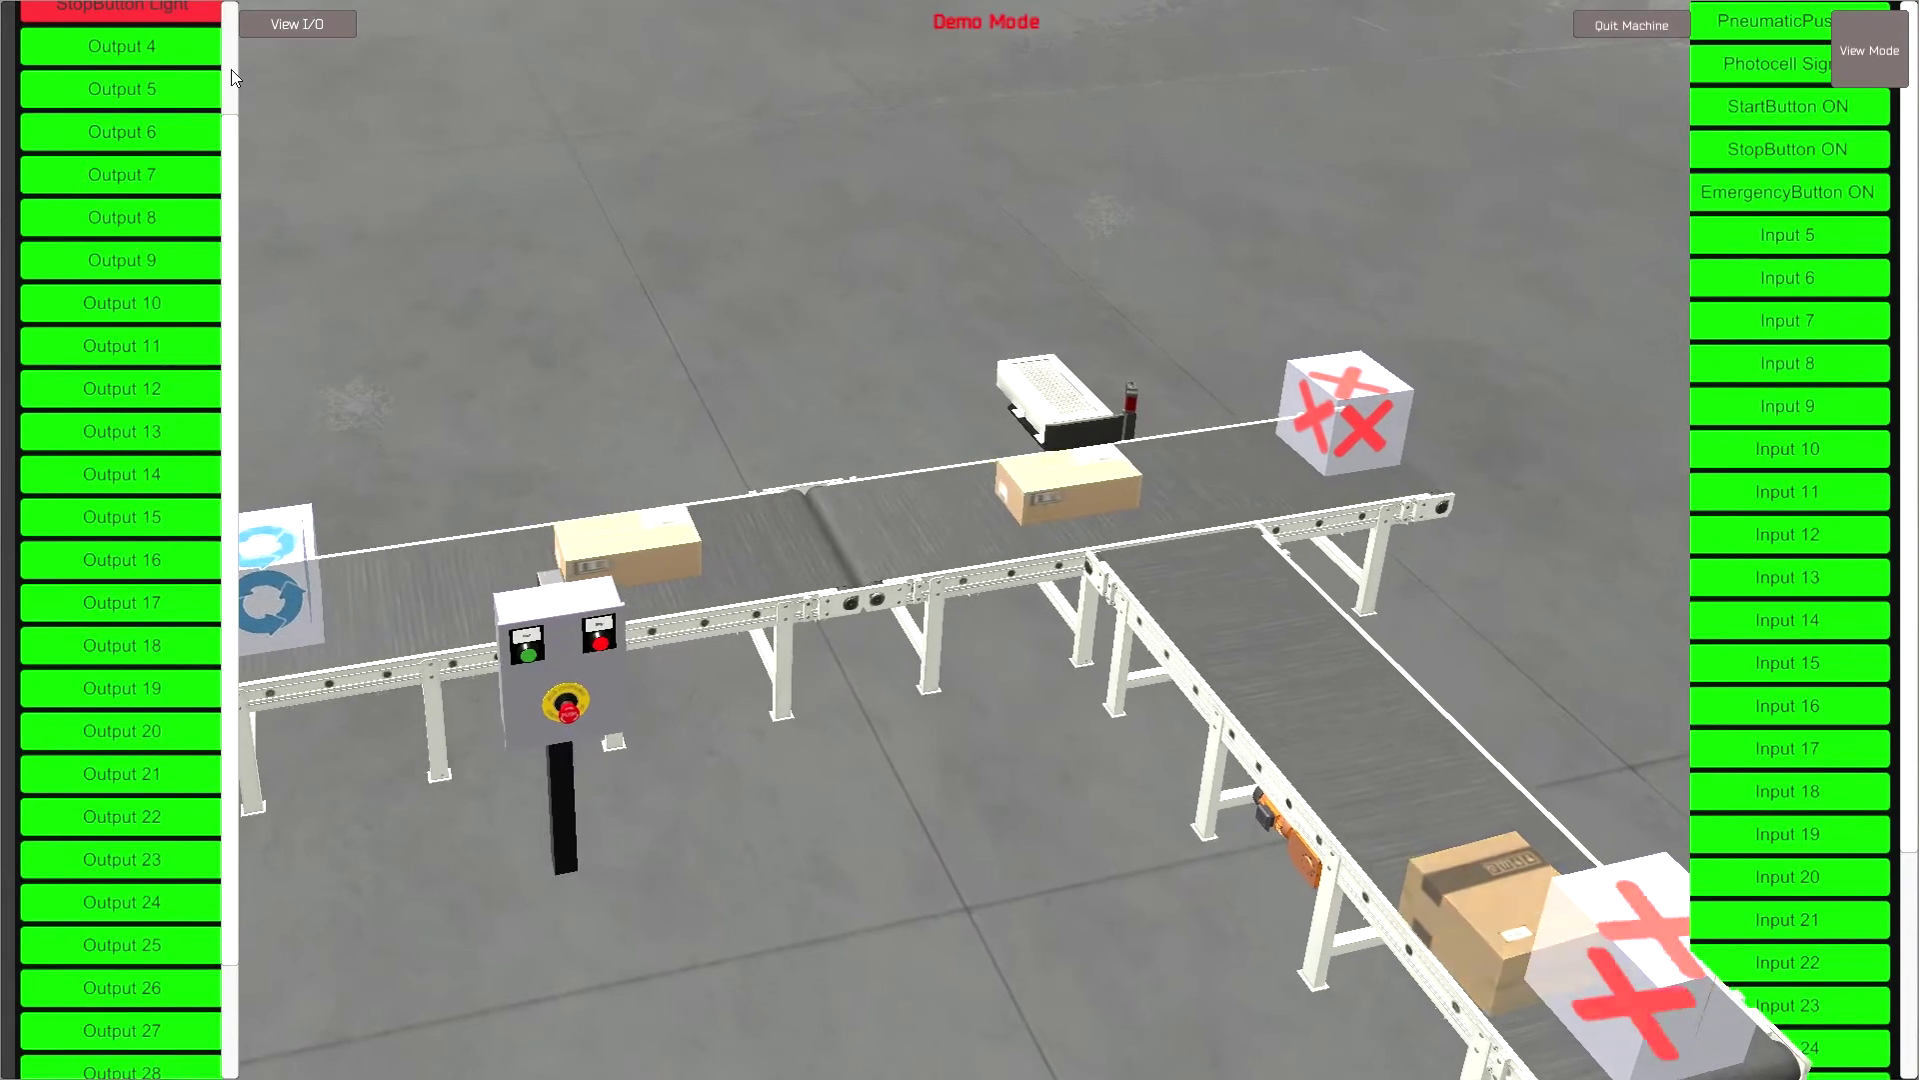
pyautogui.press('Escape')
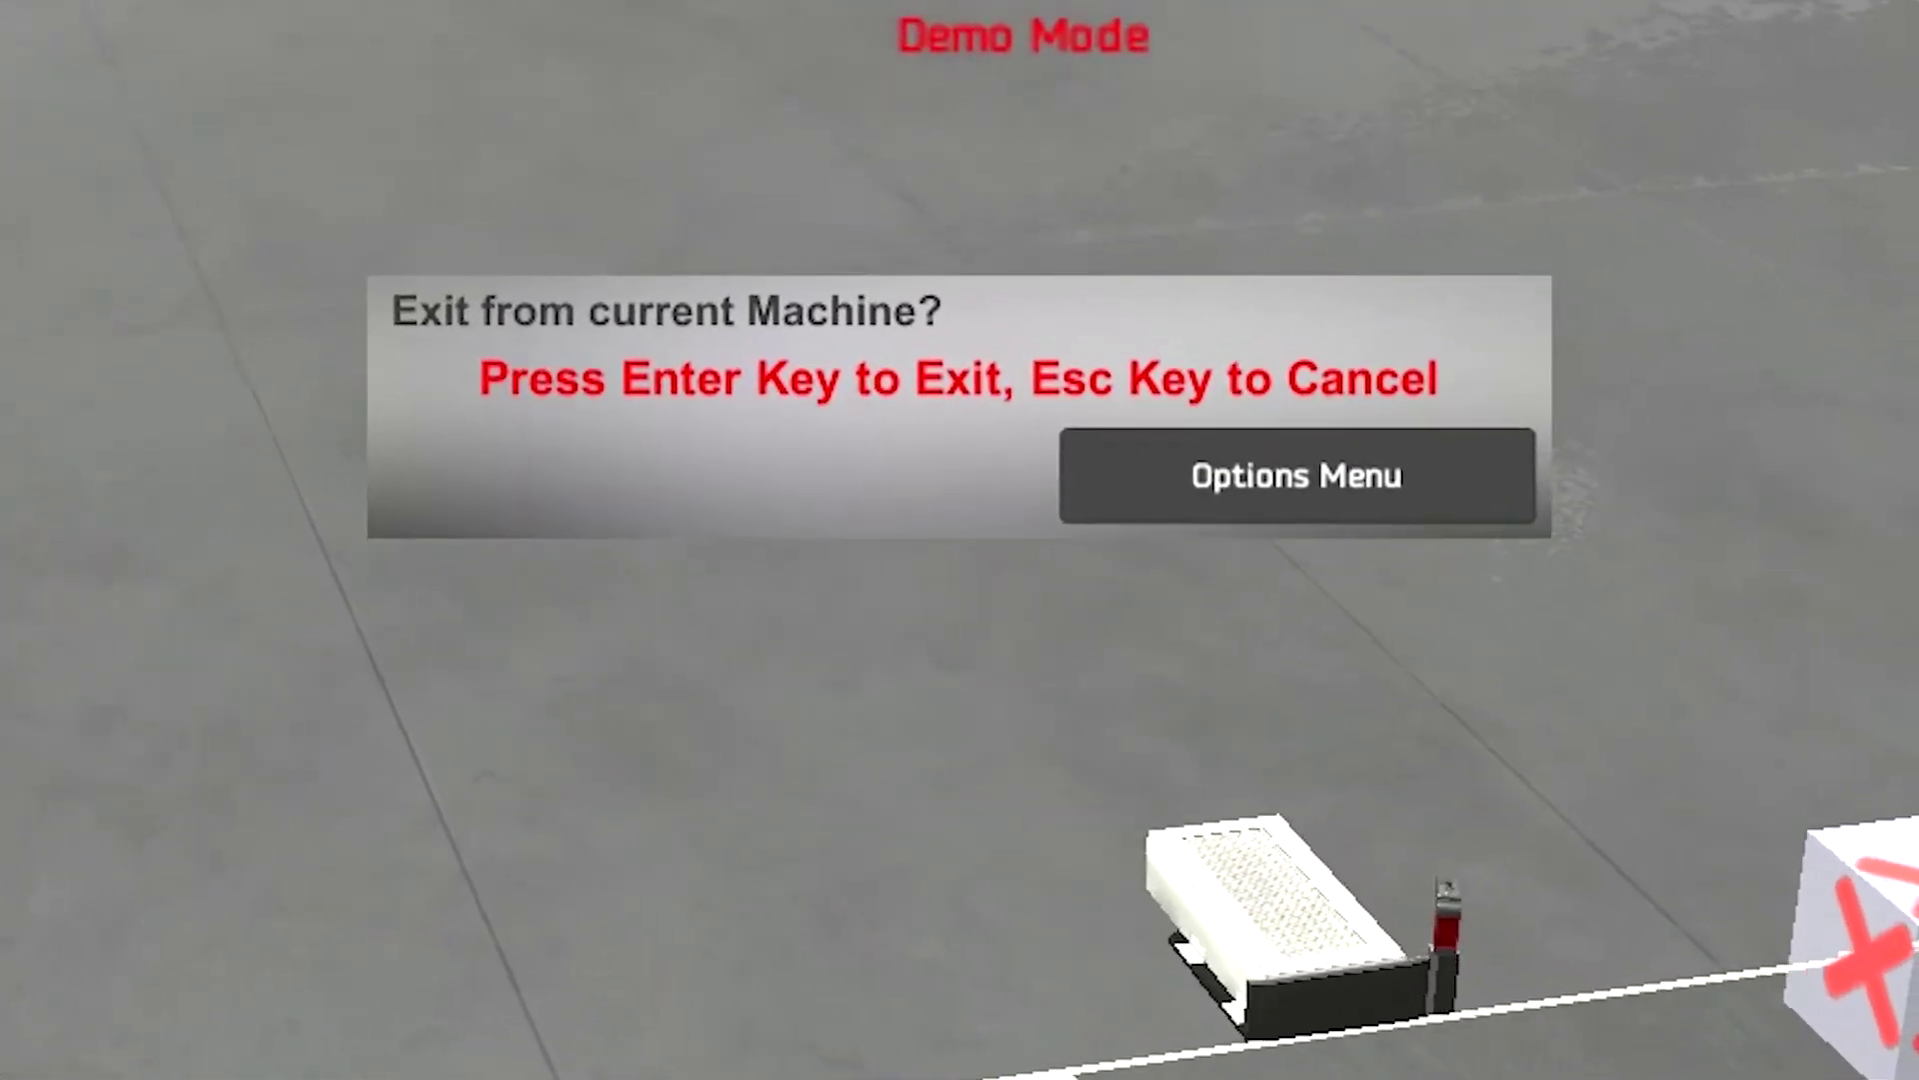
# Open the Options menu offering I/O export to C:\Nirtec\ and camera-position saving
pyautogui.click(1181, 485)
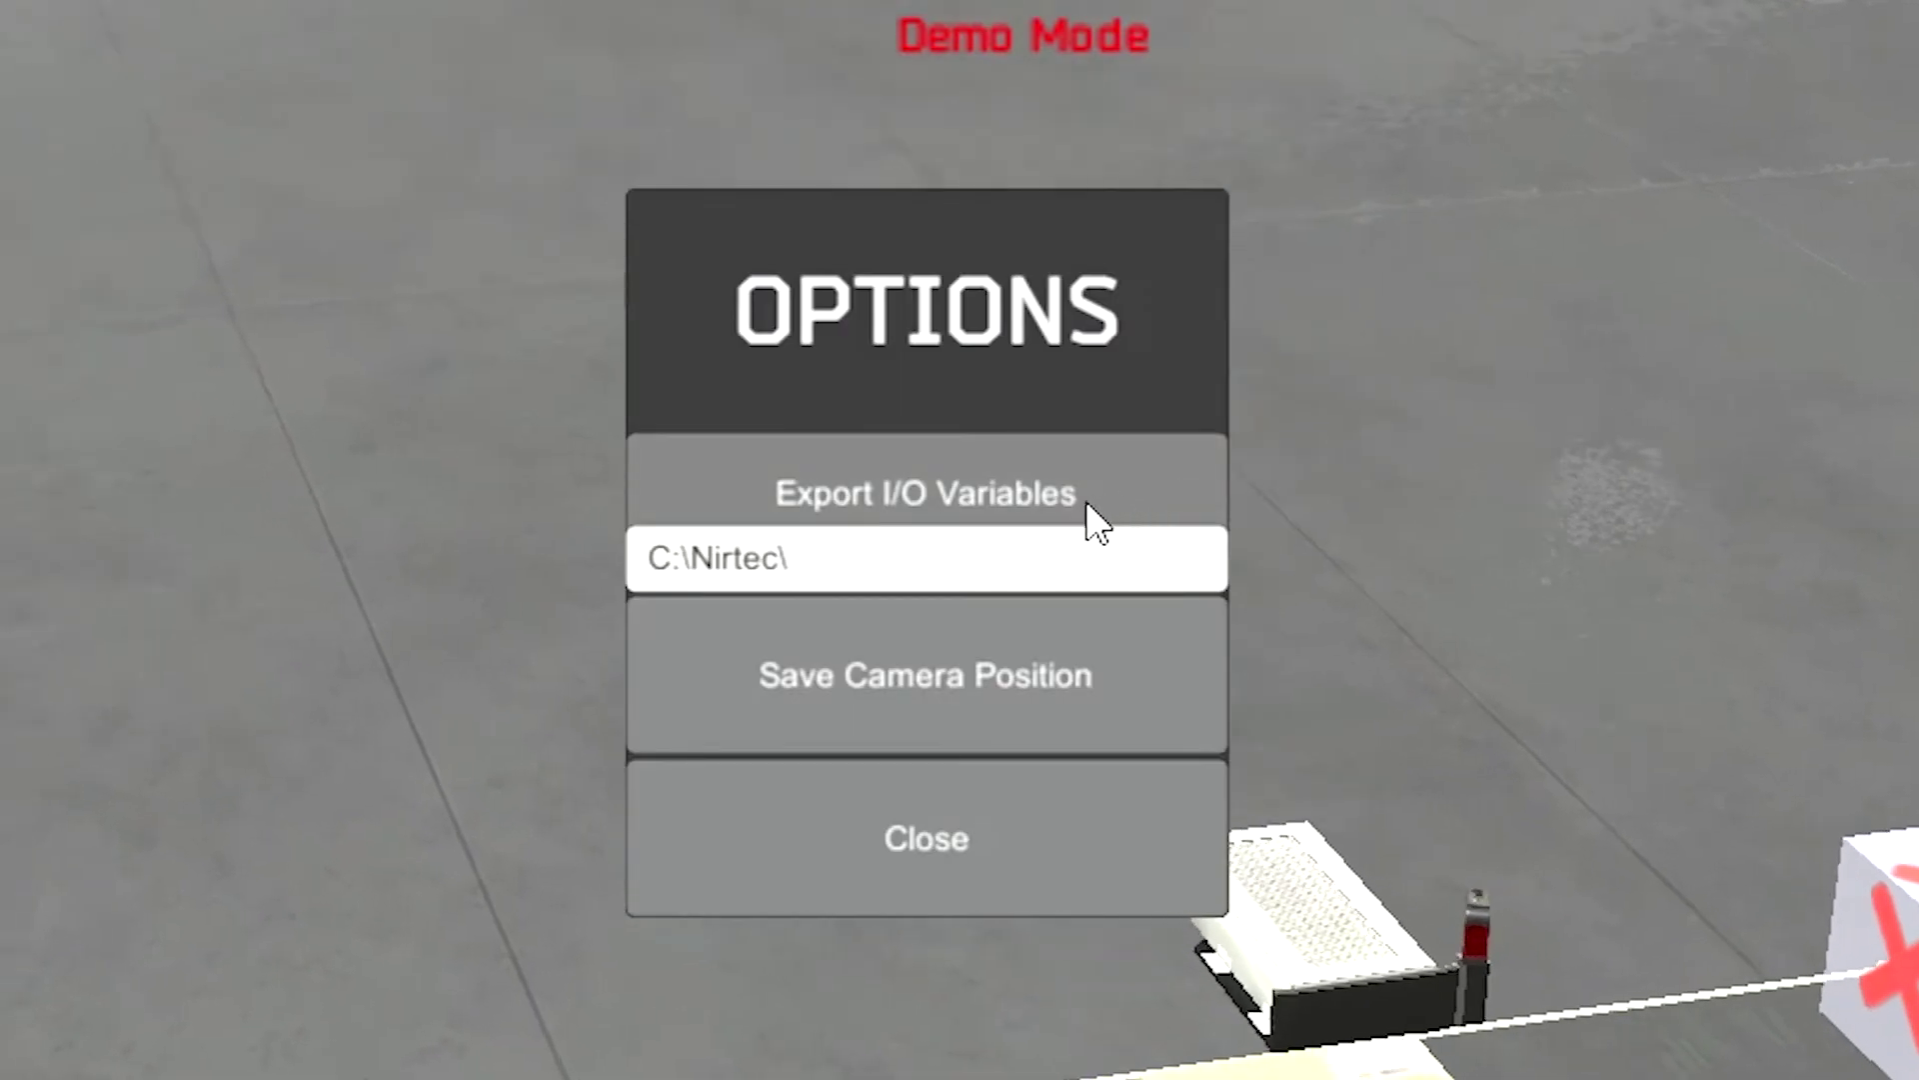